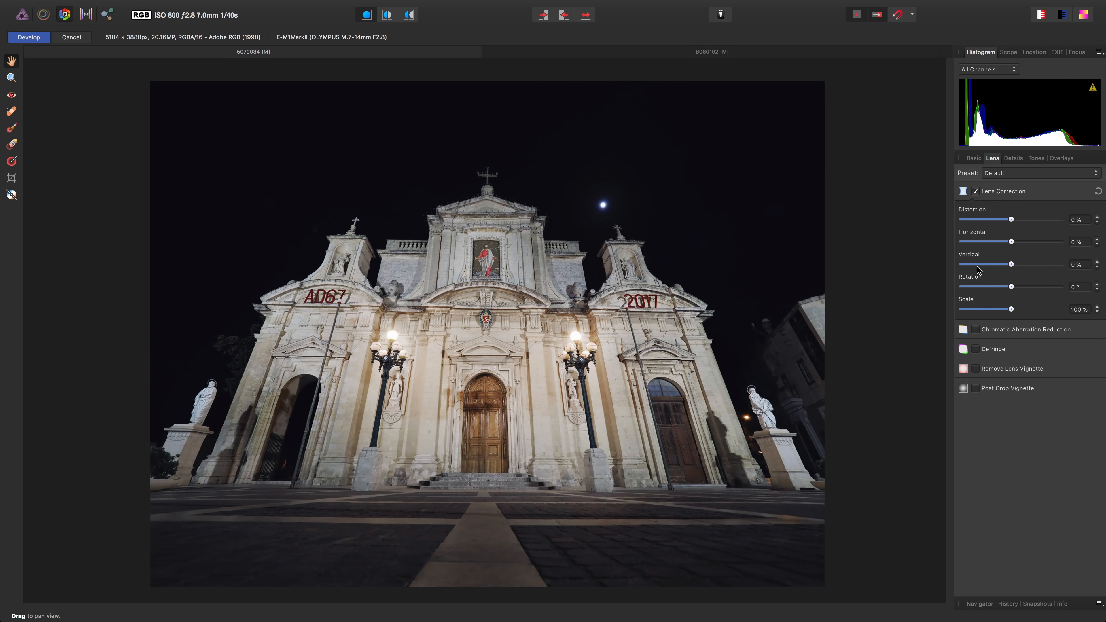
Correct the church photo's perspective with a vertical lens correction of -100% and a horizontal correction of -1%
{"action": "left_click_drag", "start_coordinate": [1011, 267], "coordinate": [947, 267]}
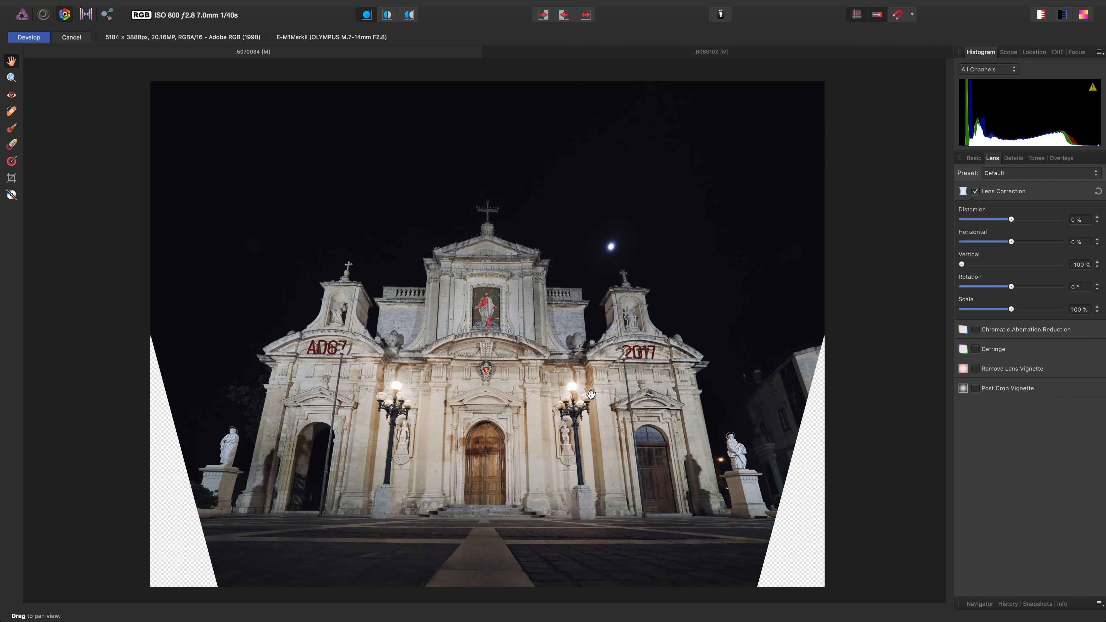
{"action": "left_click_drag", "start_coordinate": [1011, 241], "coordinate": [1012, 244]}
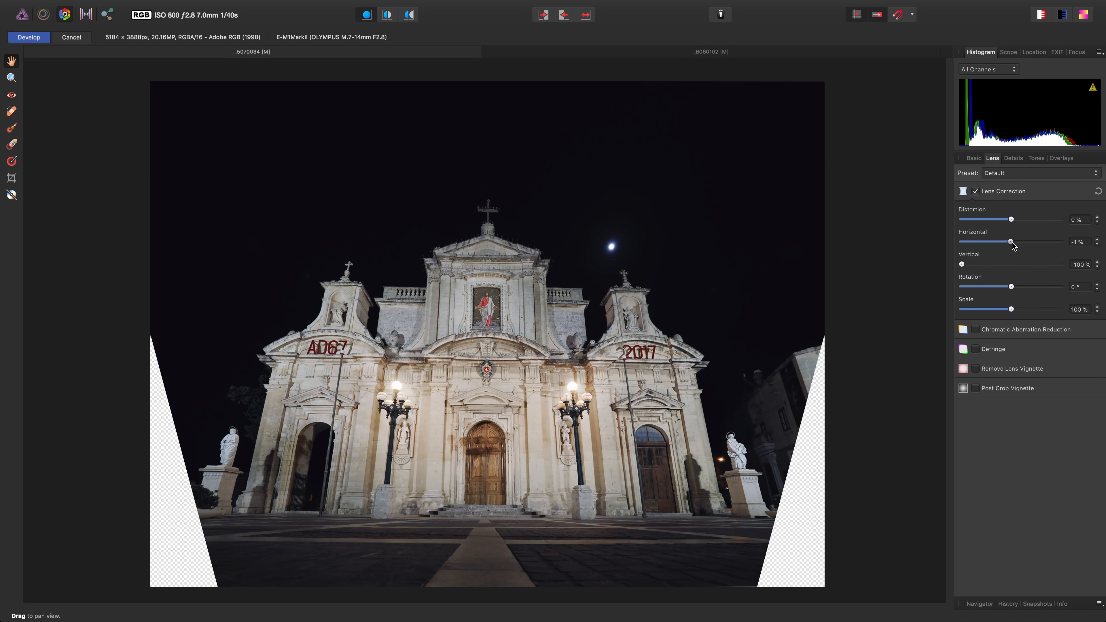
{"action": "left_click_drag", "start_coordinate": [1011, 287], "coordinate": [1011, 287]}
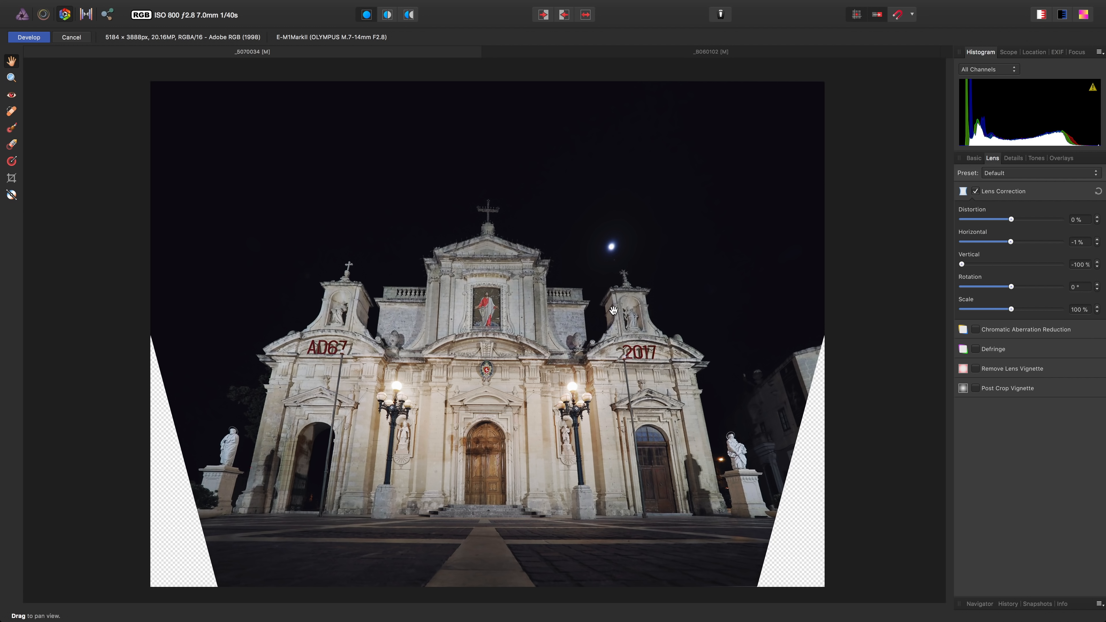
Show the automatic grid over the church photo and slightly adjust the opacity of its lines
{"action": "mouse_move", "coordinate": [209, 3]}
{"action": "left_click", "coordinate": [155, 6]}
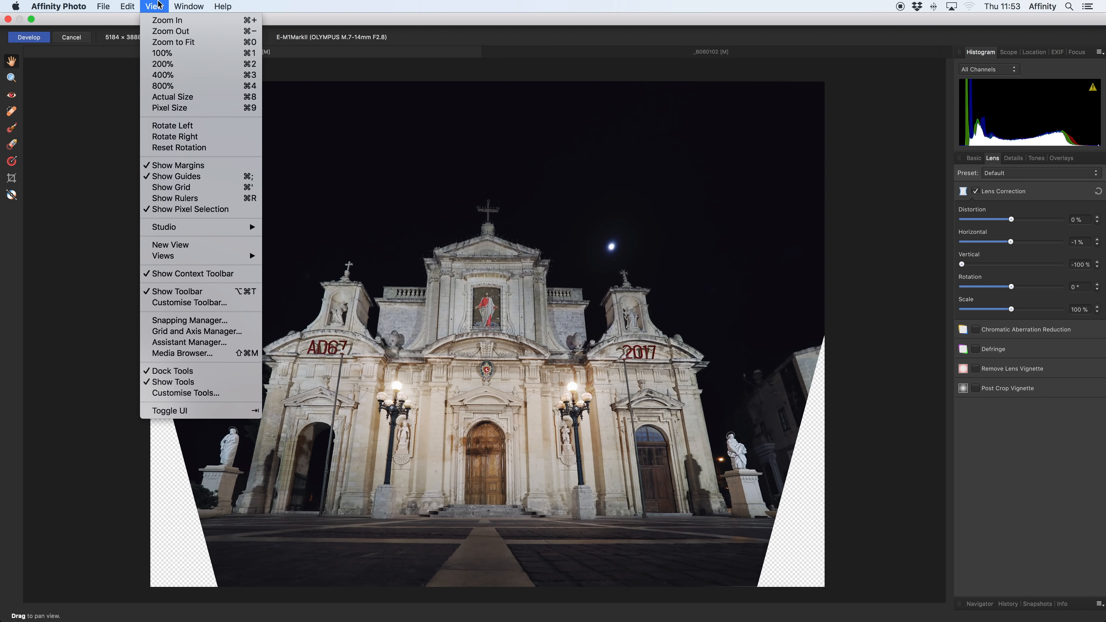
{"action": "left_click", "coordinate": [168, 188]}
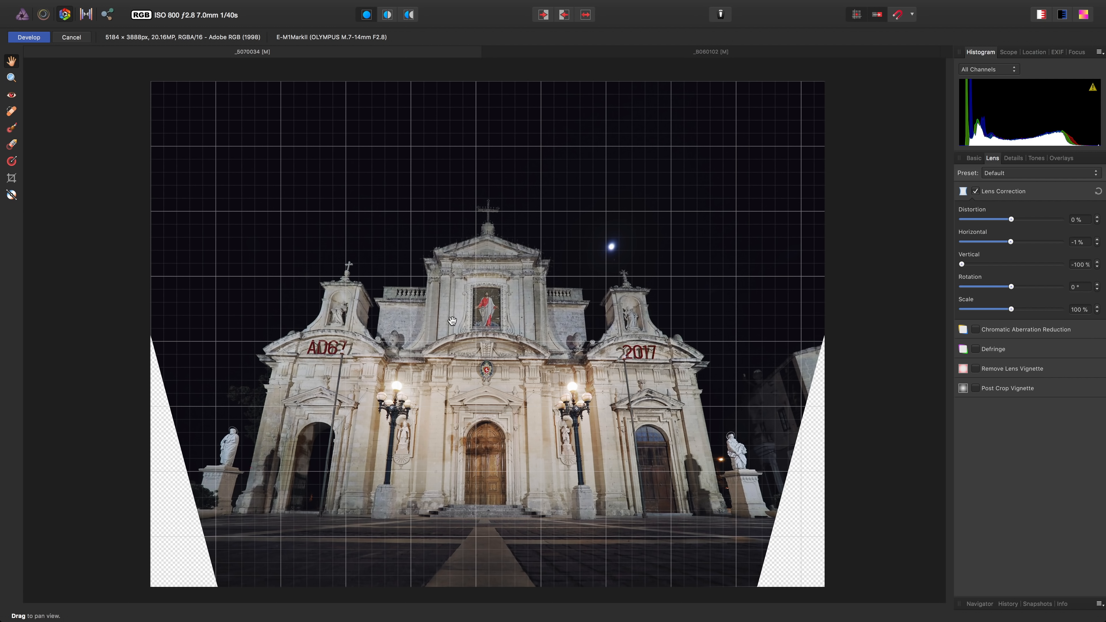
{"action": "mouse_move", "coordinate": [317, 4]}
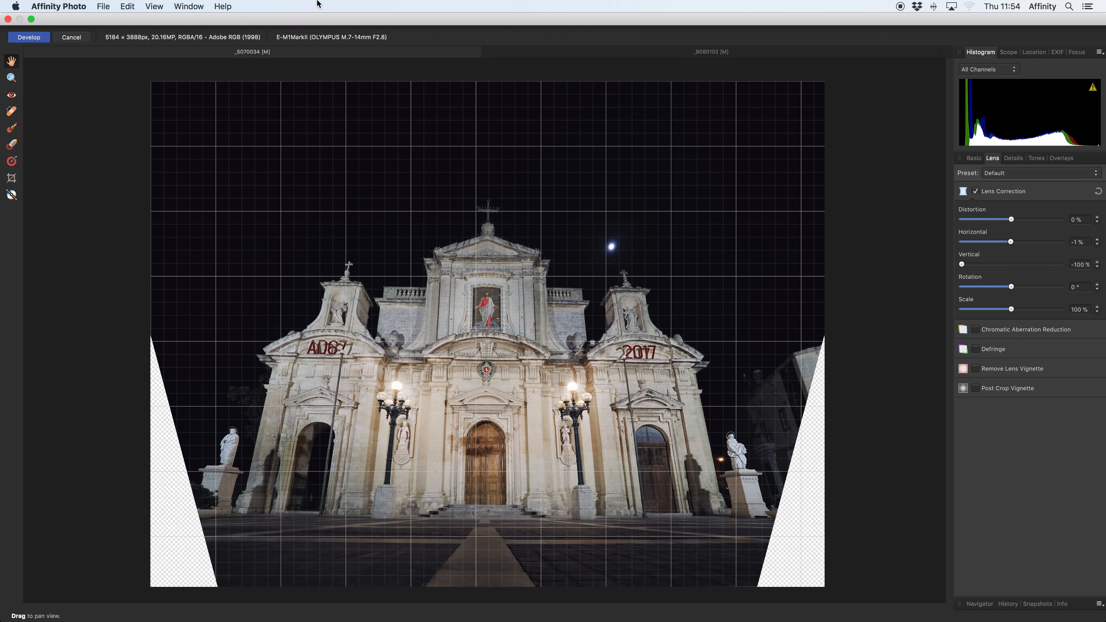
{"action": "left_click", "coordinate": [155, 6]}
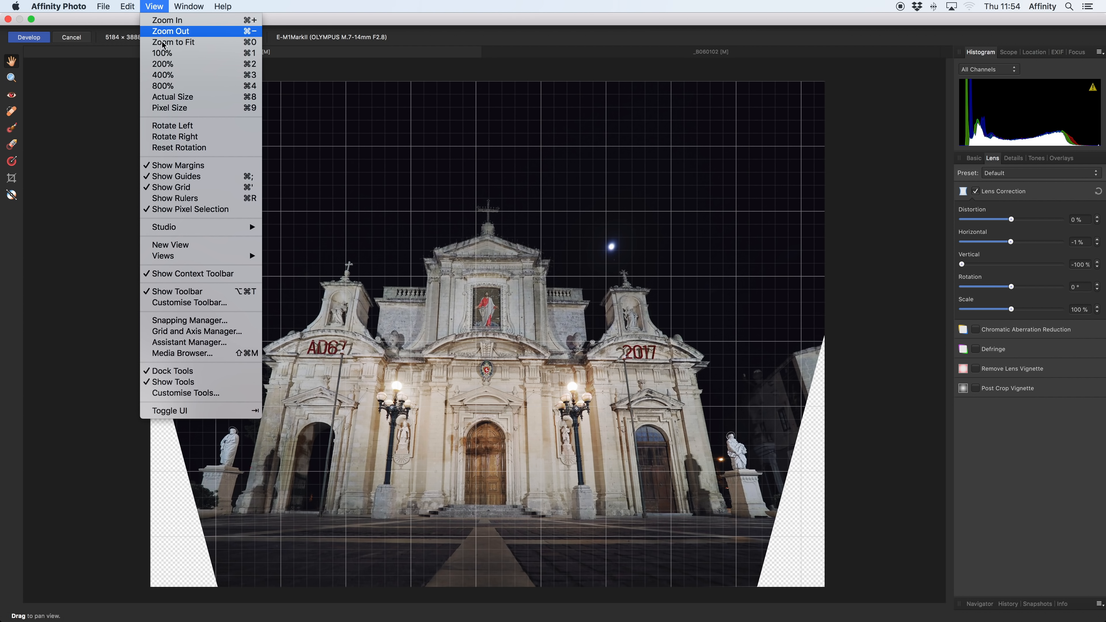
{"action": "left_click", "coordinate": [232, 334]}
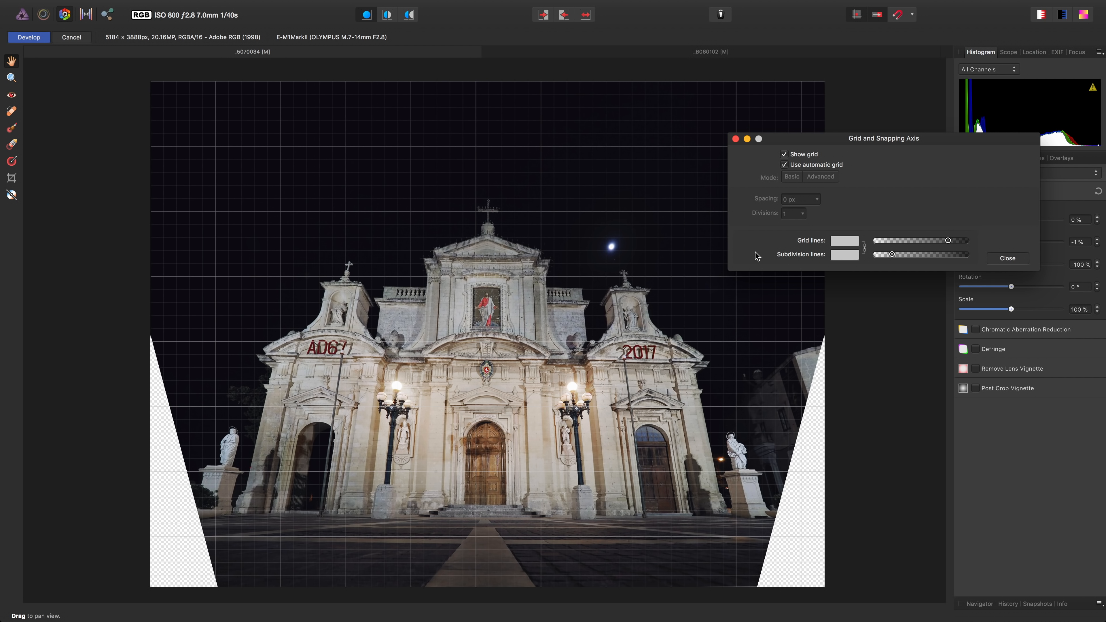
{"action": "mouse_move", "coordinate": [947, 240]}
{"action": "left_mouse_down"}
{"action": "mouse_move", "coordinate": [877, 256]}
{"action": "mouse_move", "coordinate": [942, 240]}
{"action": "left_mouse_up"}
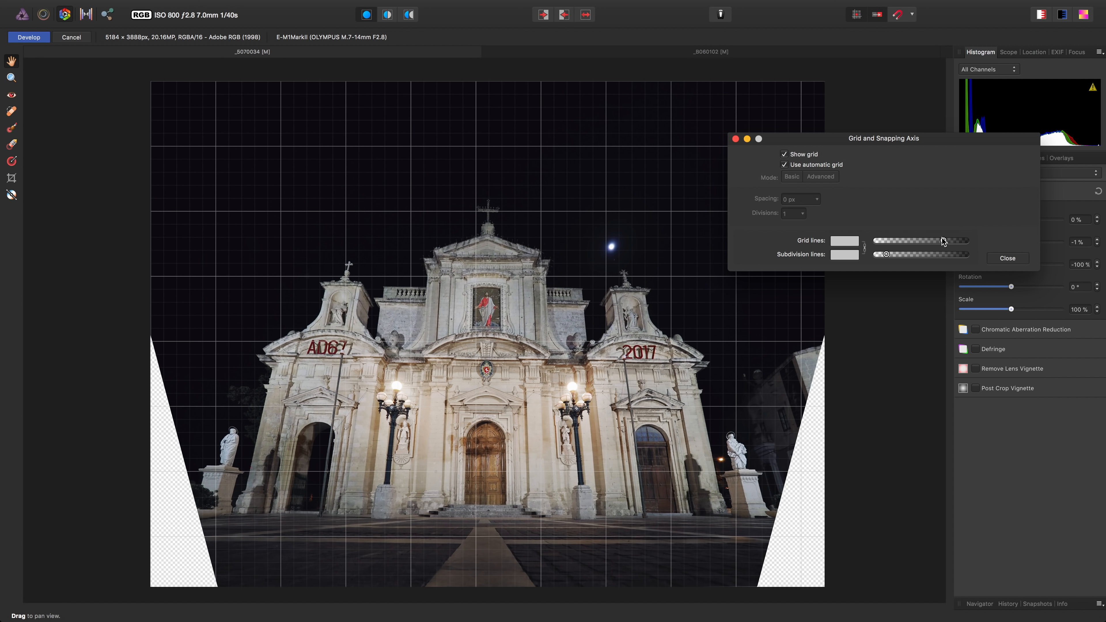
{"action": "left_click", "coordinate": [1007, 260]}
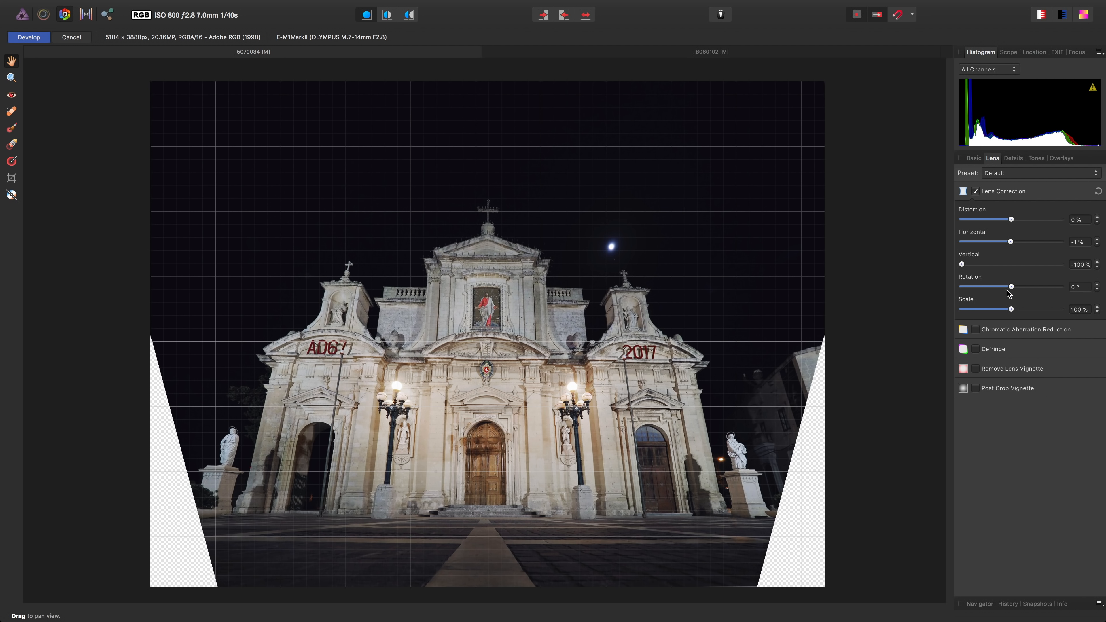
Level the facade against the grid with a lens correction rotation of -0.2°, and hide the grid
{"action": "left_click_drag", "start_coordinate": [1012, 287], "coordinate": [1009, 287]}
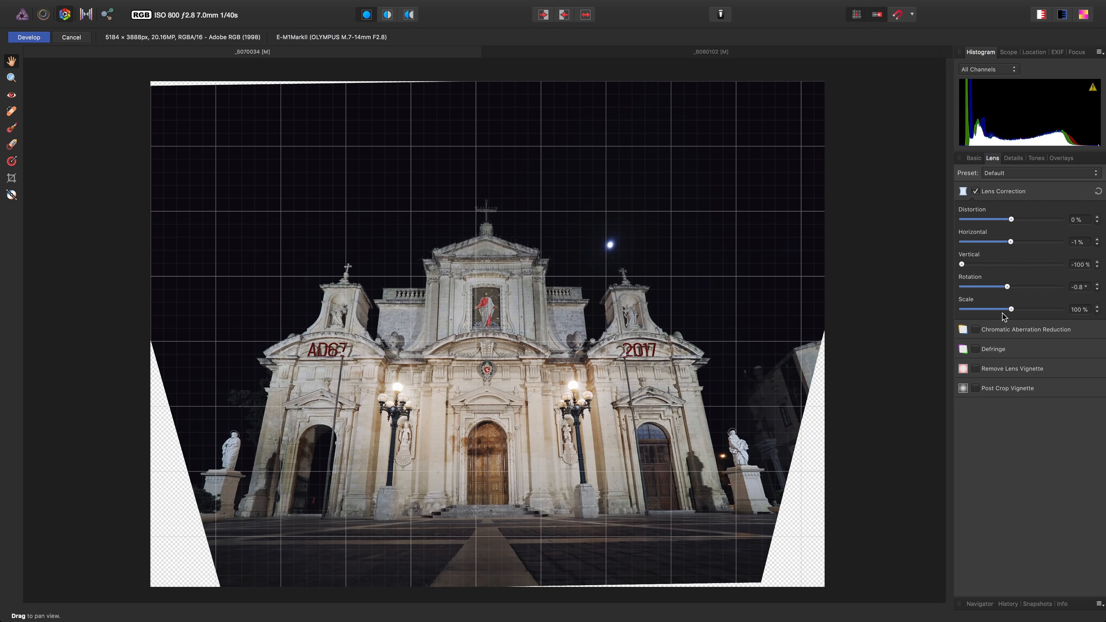
{"action": "left_click_drag", "start_coordinate": [1008, 288], "coordinate": [1010, 290]}
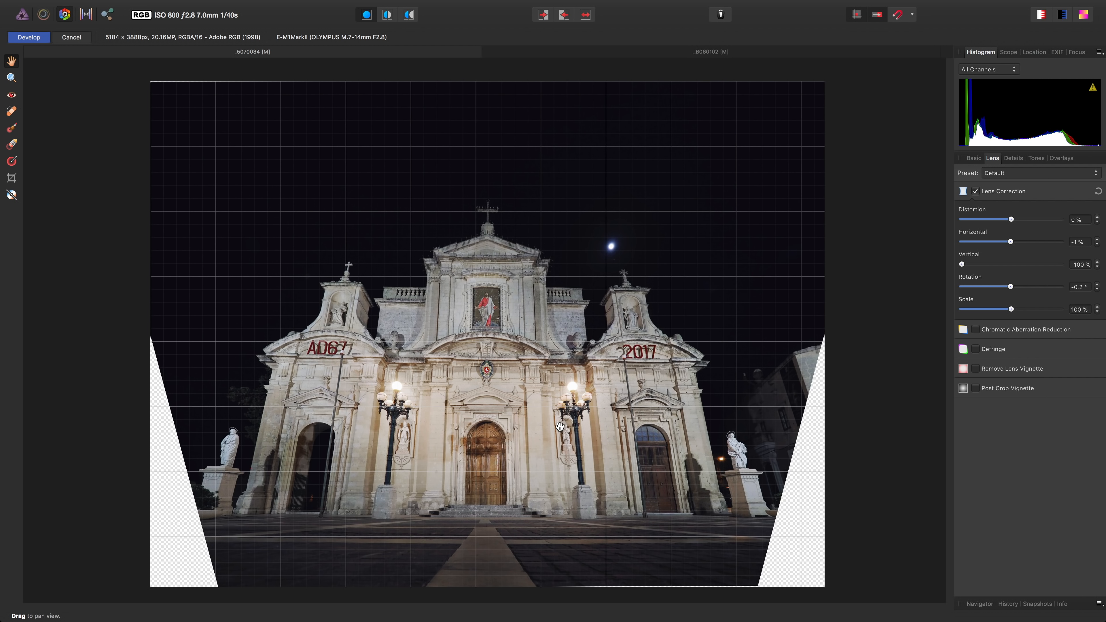
{"action": "mouse_move", "coordinate": [218, 3]}
{"action": "left_click", "coordinate": [154, 6]}
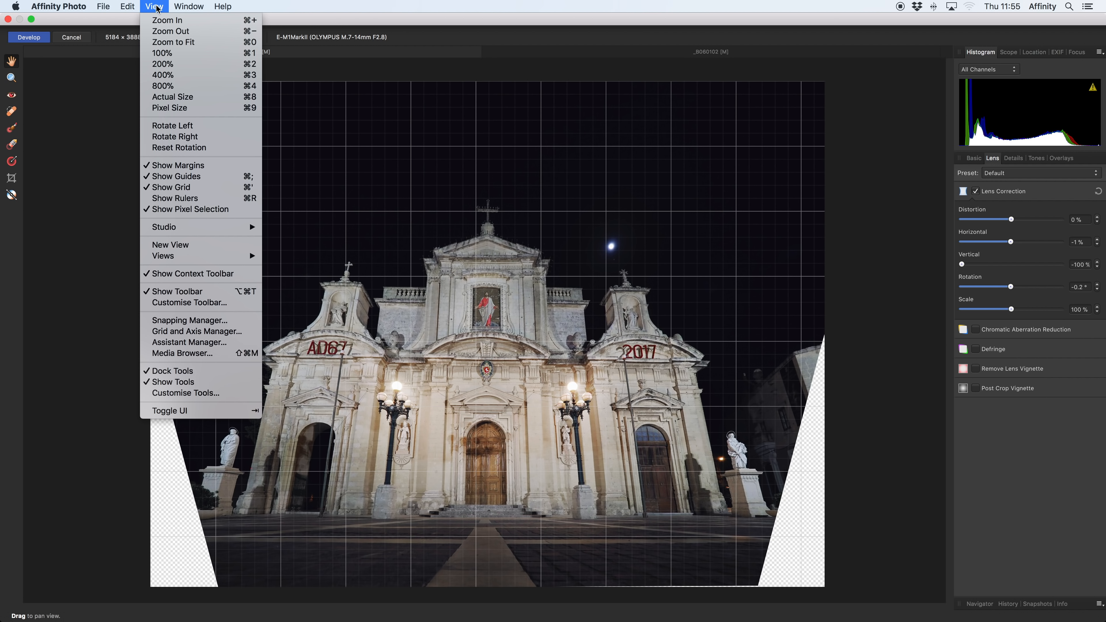
{"action": "left_click", "coordinate": [190, 190]}
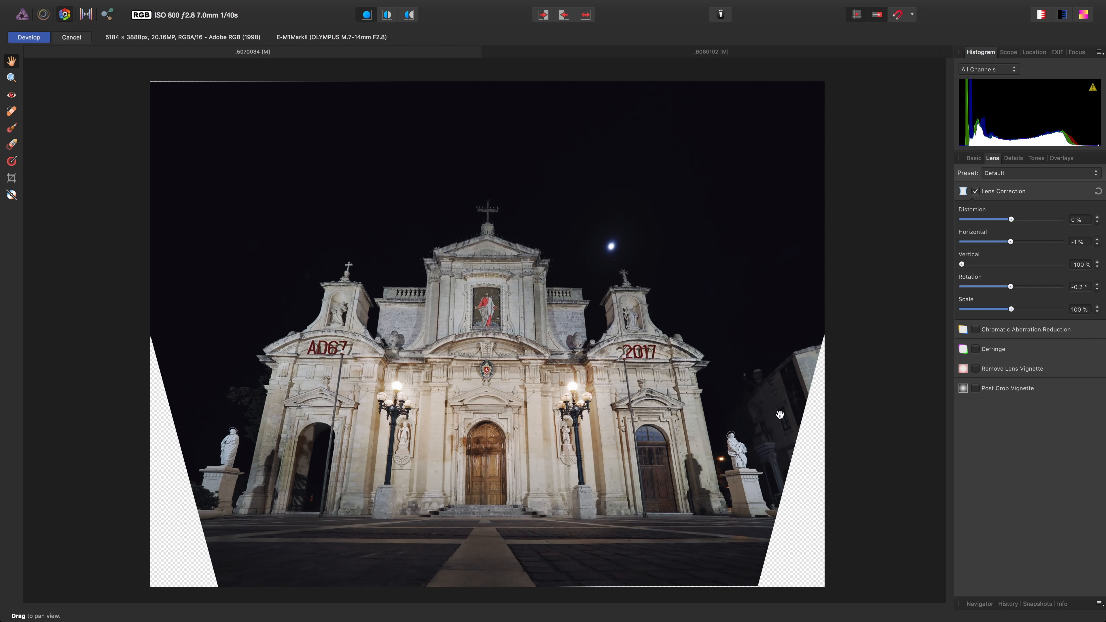
Fine-tune the lens correction rotation to -0.3° and develop the church photo
{"action": "left_click_drag", "start_coordinate": [1016, 287], "coordinate": [1009, 289]}
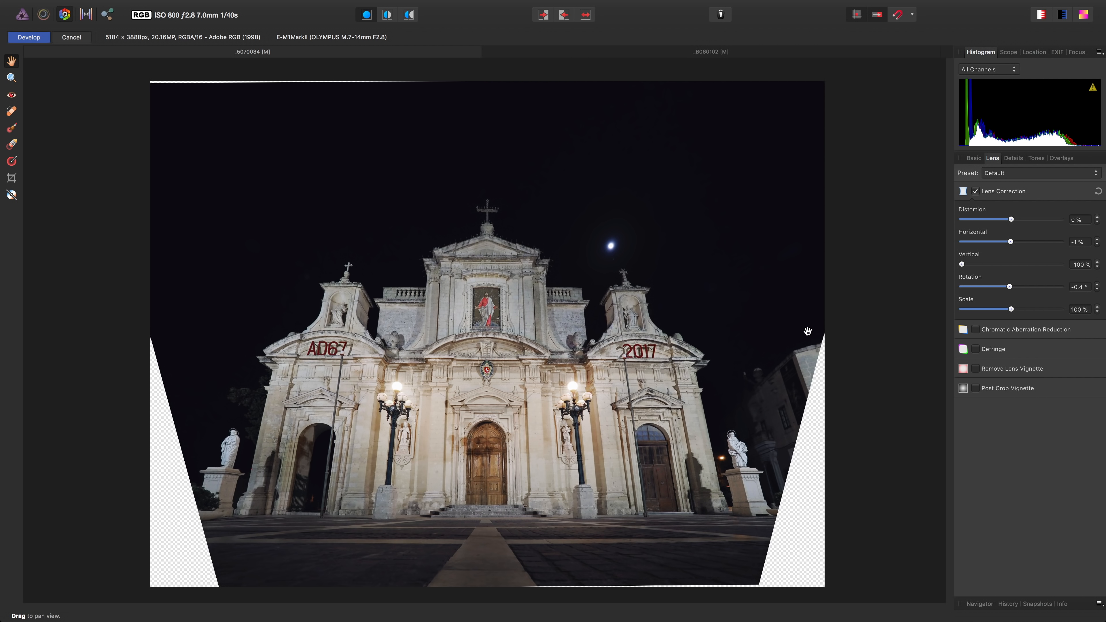
{"action": "left_click", "coordinate": [1079, 288]}
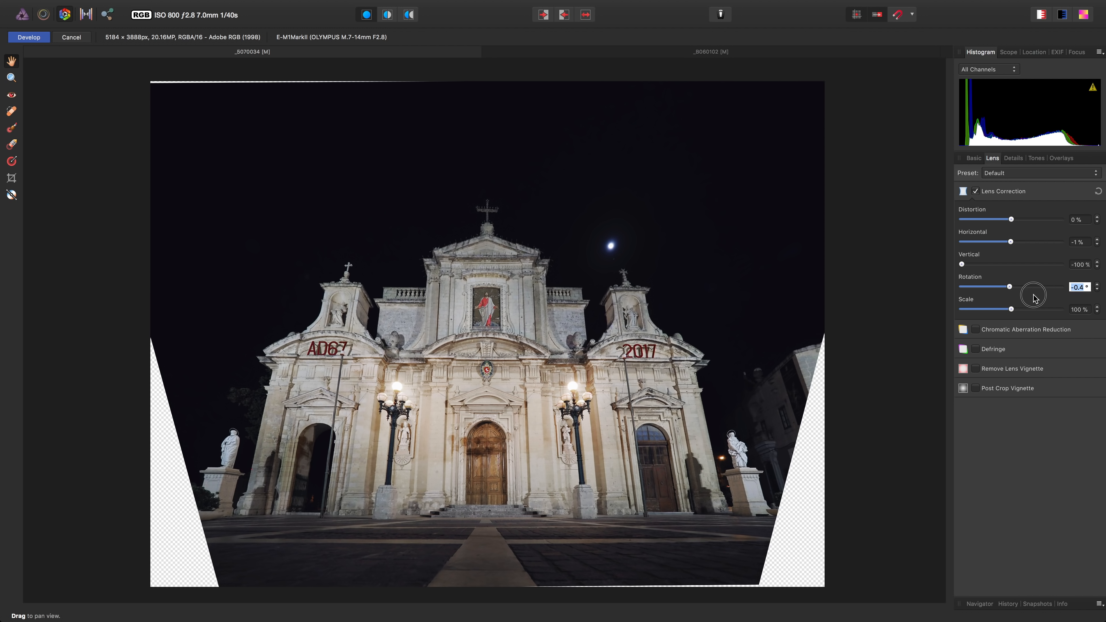
{"action": "type", "text": "-0.3"}
{"action": "key", "text": "Return"}
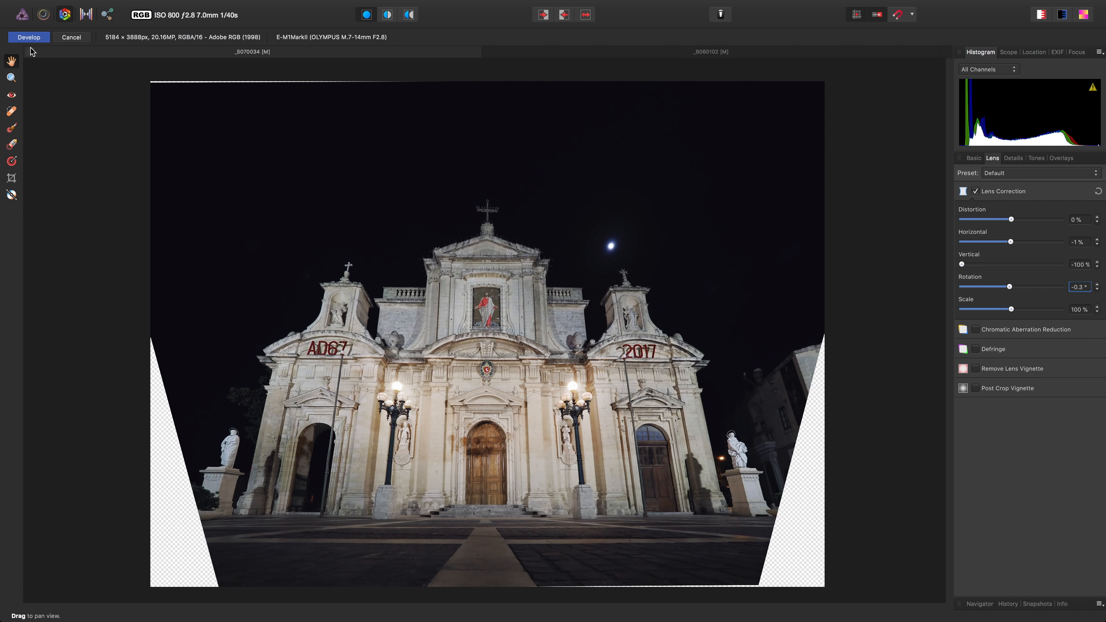
{"action": "left_click", "coordinate": [29, 38]}
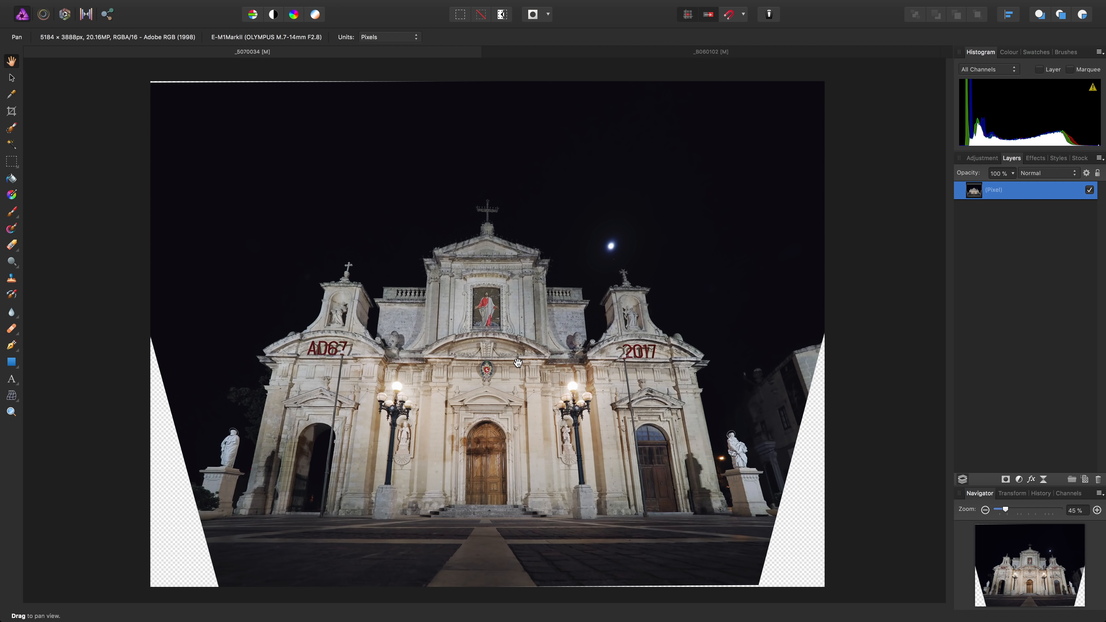
Crop the empty areas off both sides of the church photo to a width of 4446 px, keeping the full height
{"action": "left_click", "coordinate": [11, 111]}
{"action": "left_click_drag", "start_coordinate": [151, 334], "coordinate": [198, 332]}
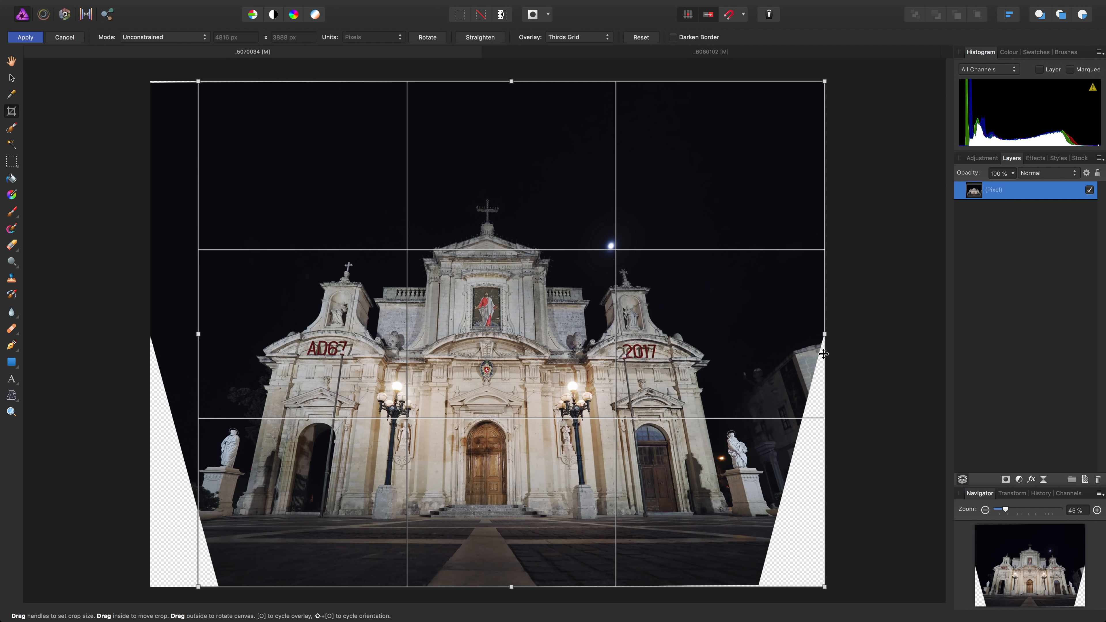
{"action": "left_click_drag", "start_coordinate": [824, 336], "coordinate": [775, 337]}
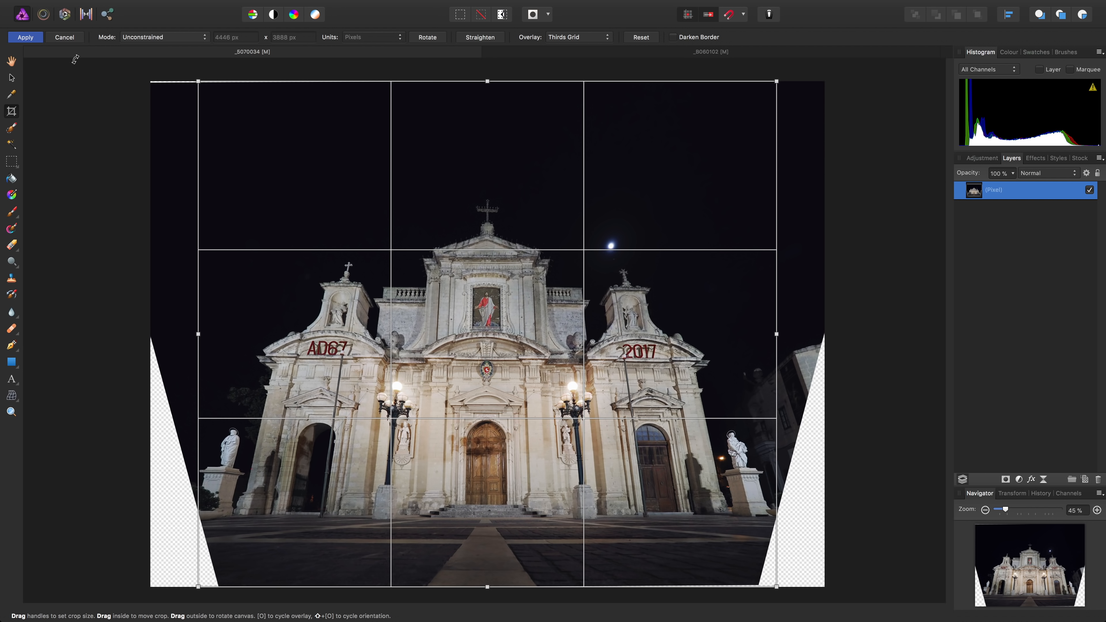
{"action": "left_click", "coordinate": [25, 37]}
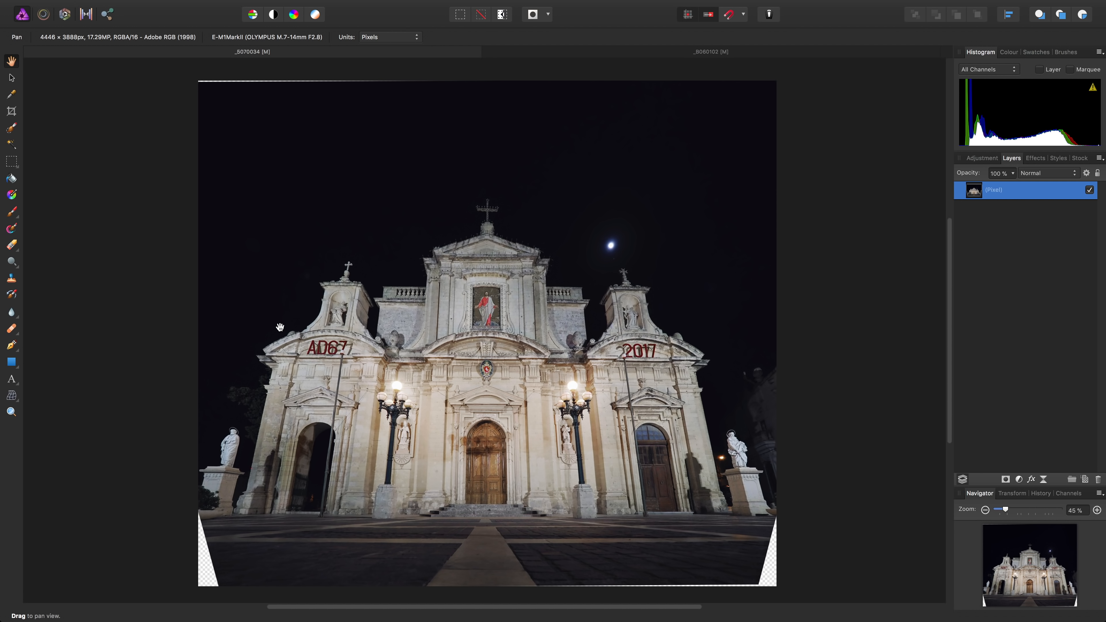
Rasterise the cropped church photo's pixel layer
{"action": "right_click", "coordinate": [982, 194]}
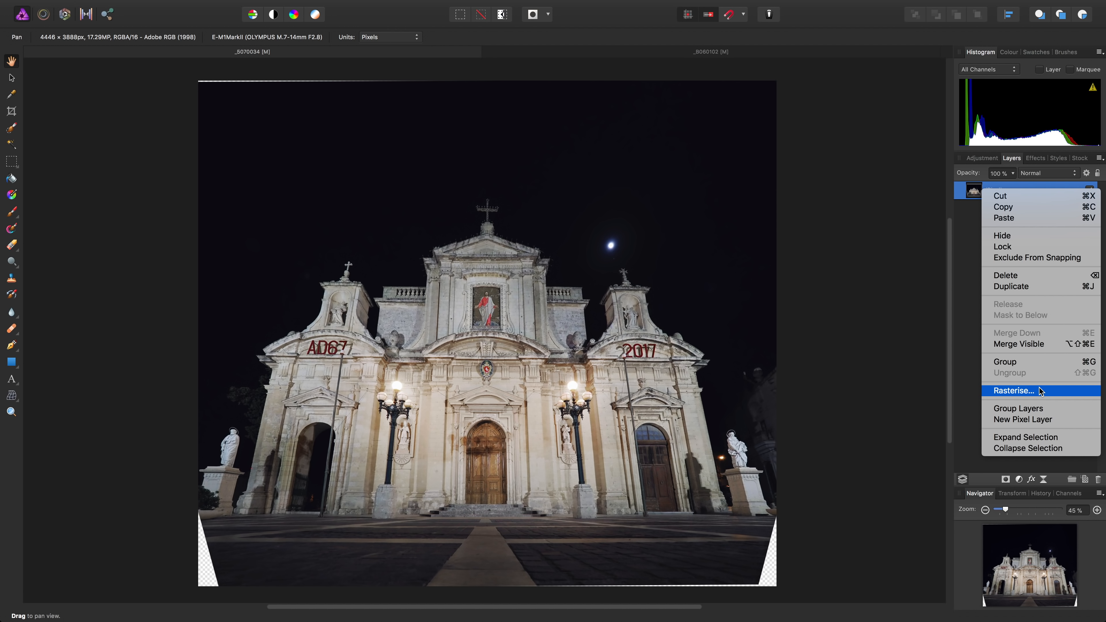
{"action": "left_click", "coordinate": [745, 360]}
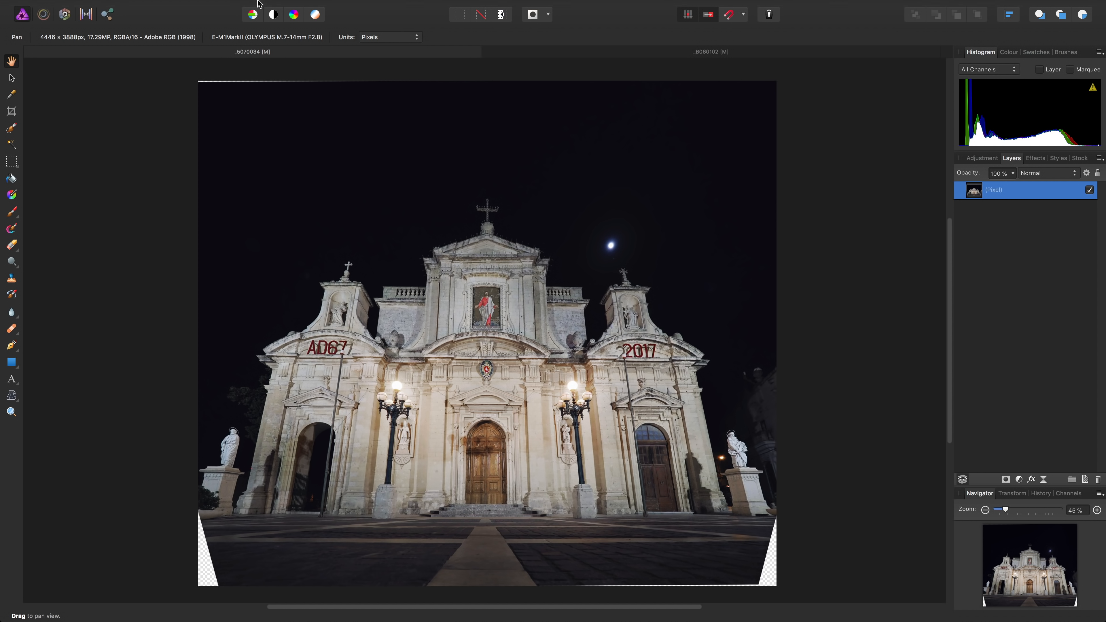
{"action": "left_click", "coordinate": [230, 6]}
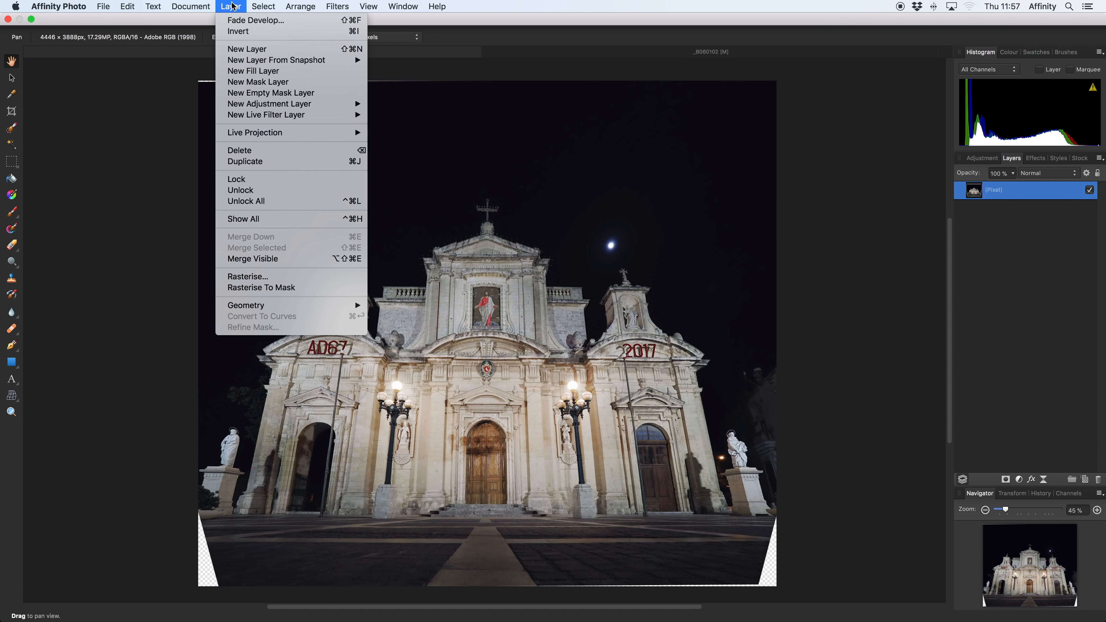
{"action": "left_click", "coordinate": [256, 279]}
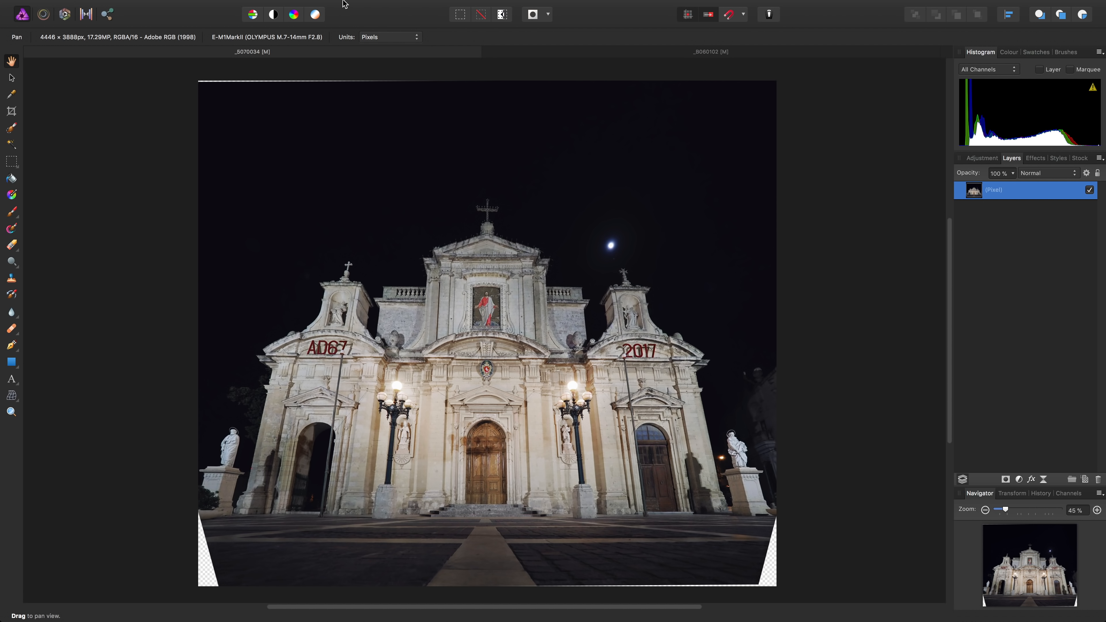
Select the fully transparent areas along the edges and lower corners of the church photo by alpha range
{"action": "mouse_move", "coordinate": [331, 3]}
{"action": "left_click", "coordinate": [272, 5]}
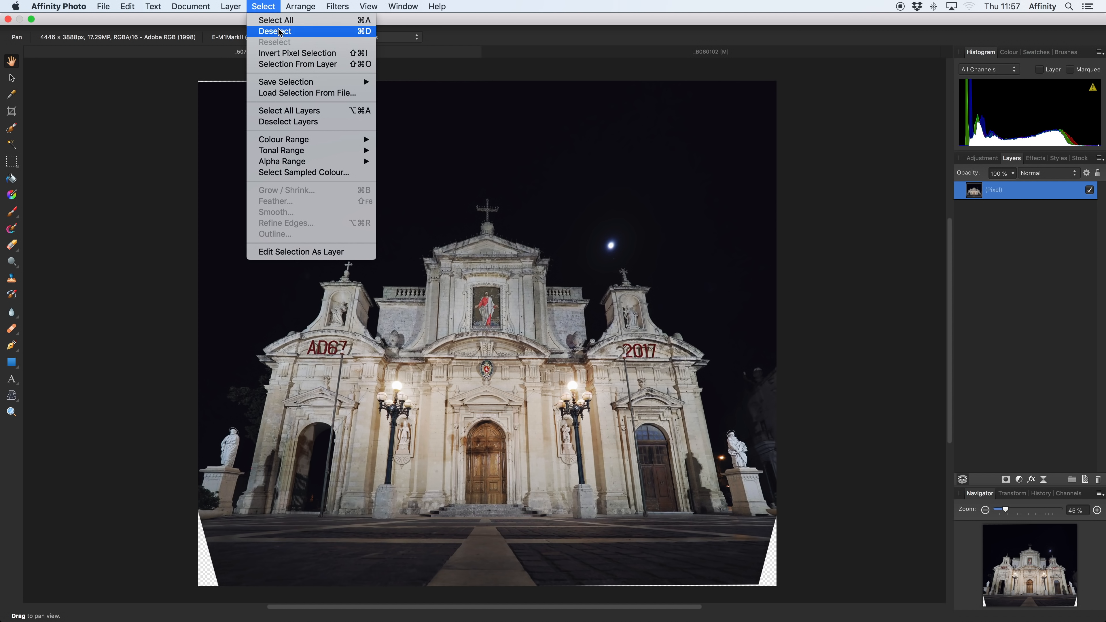
{"action": "mouse_move", "coordinate": [341, 162]}
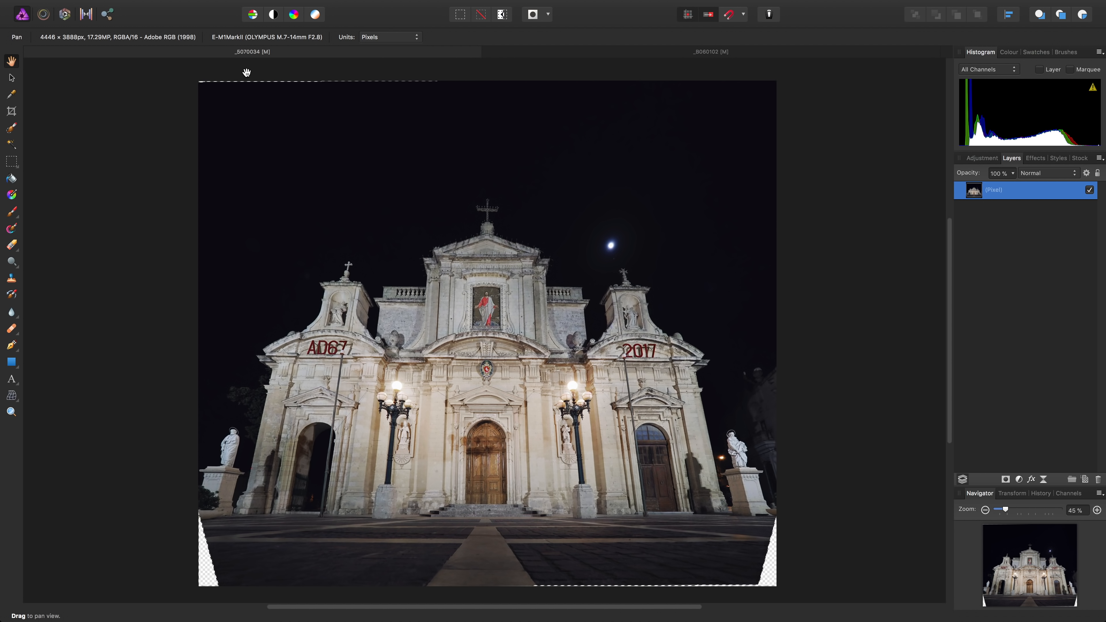
Grow the selection of transparent areas by 4 px
{"action": "left_click", "coordinate": [260, 10]}
{"action": "left_click", "coordinate": [294, 192]}
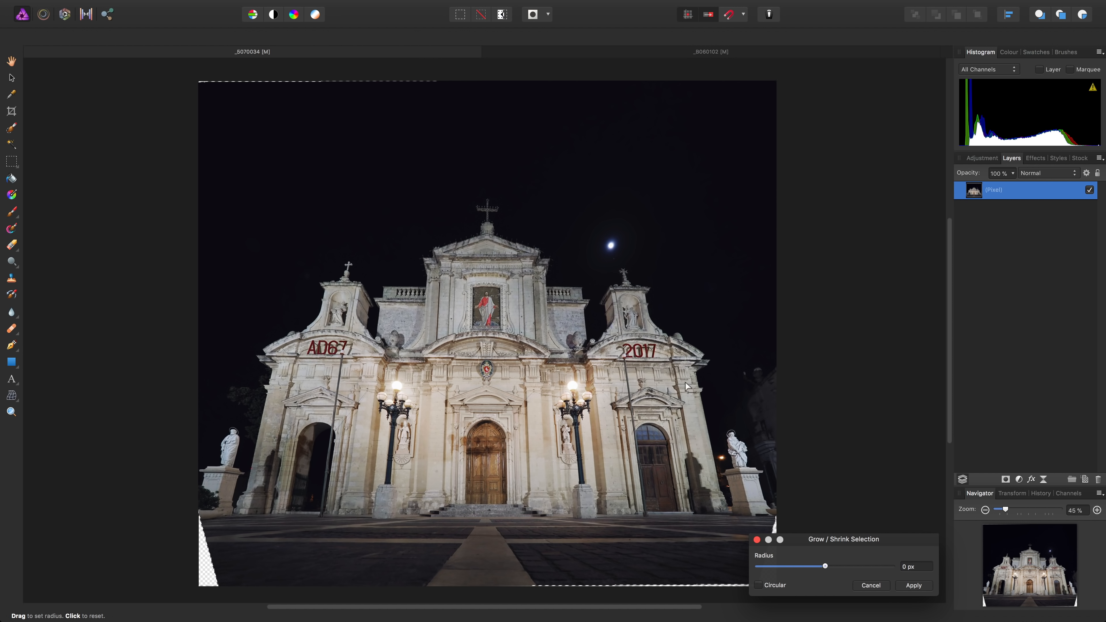
{"action": "left_click", "coordinate": [923, 569]}
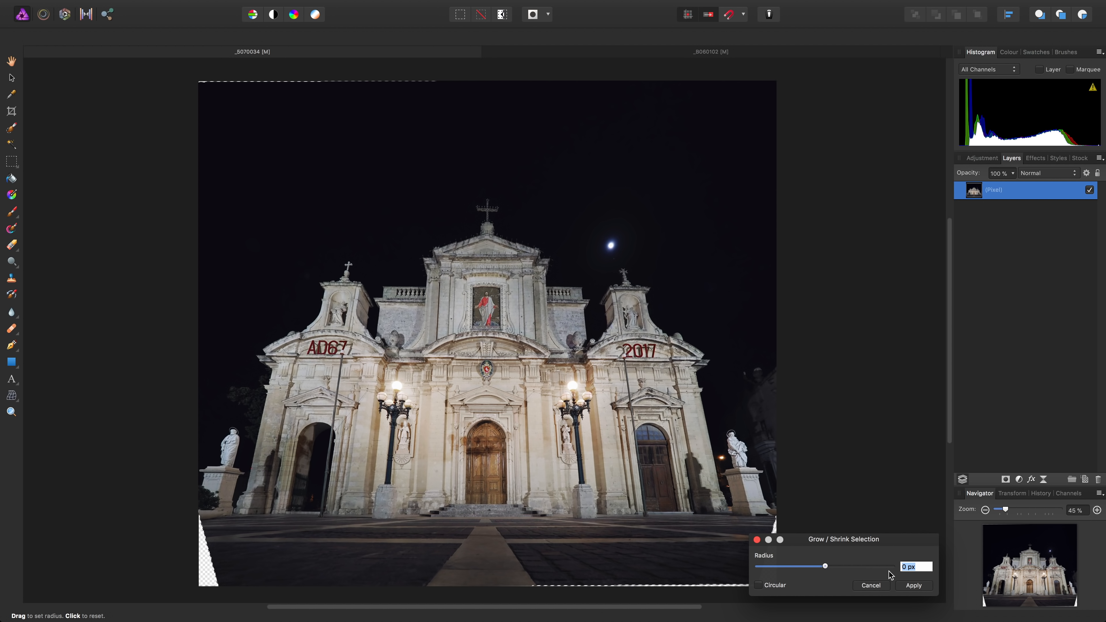
{"action": "type", "text": "4"}
{"action": "left_click", "coordinate": [914, 585]}
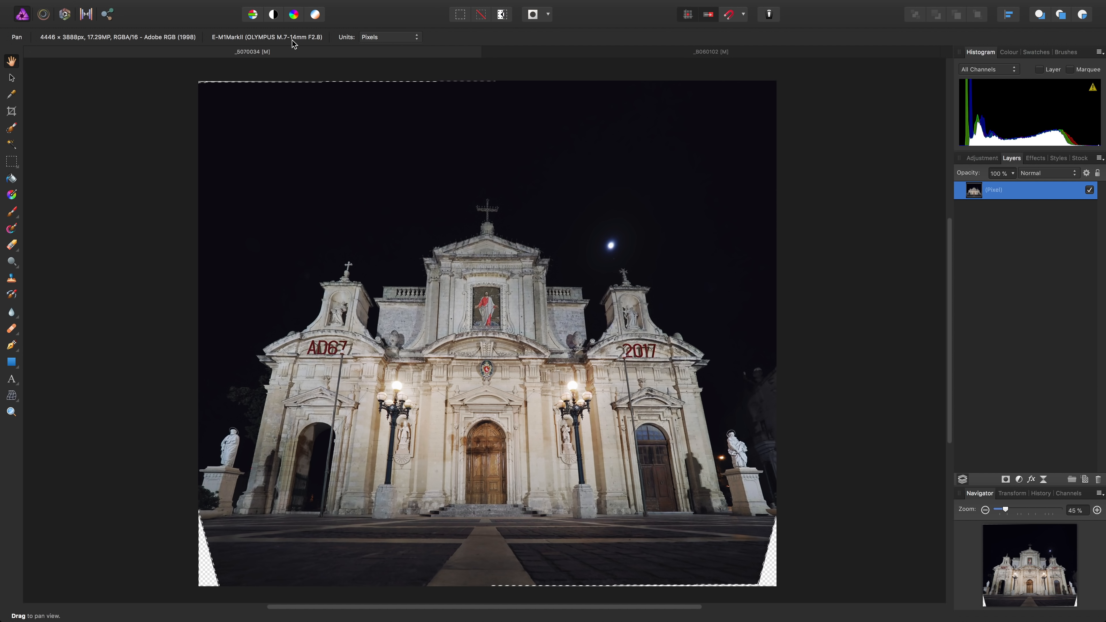
Inpaint the selected transparent corners and edges of the church photo, and clear the selection
{"action": "left_click", "coordinate": [126, 6]}
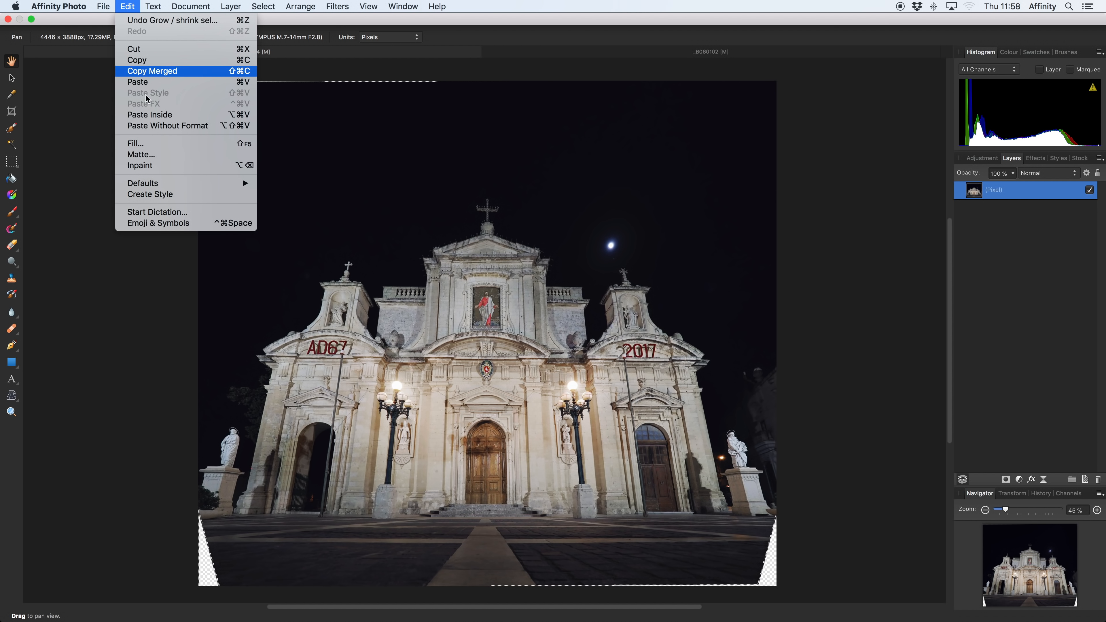
{"action": "left_click", "coordinate": [150, 165]}
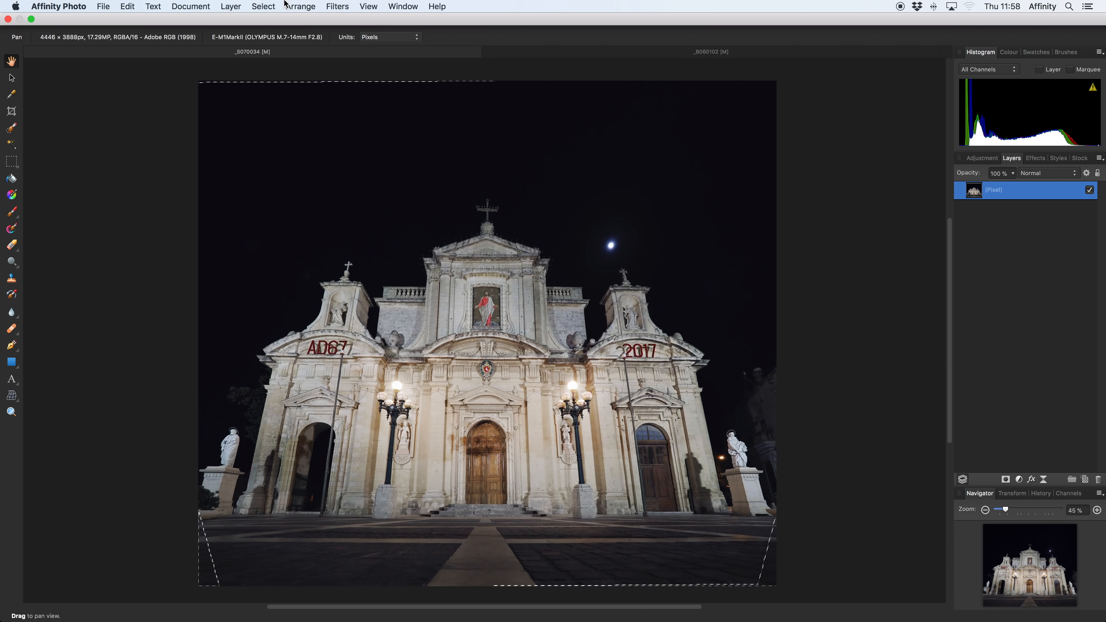
{"action": "left_click", "coordinate": [263, 6]}
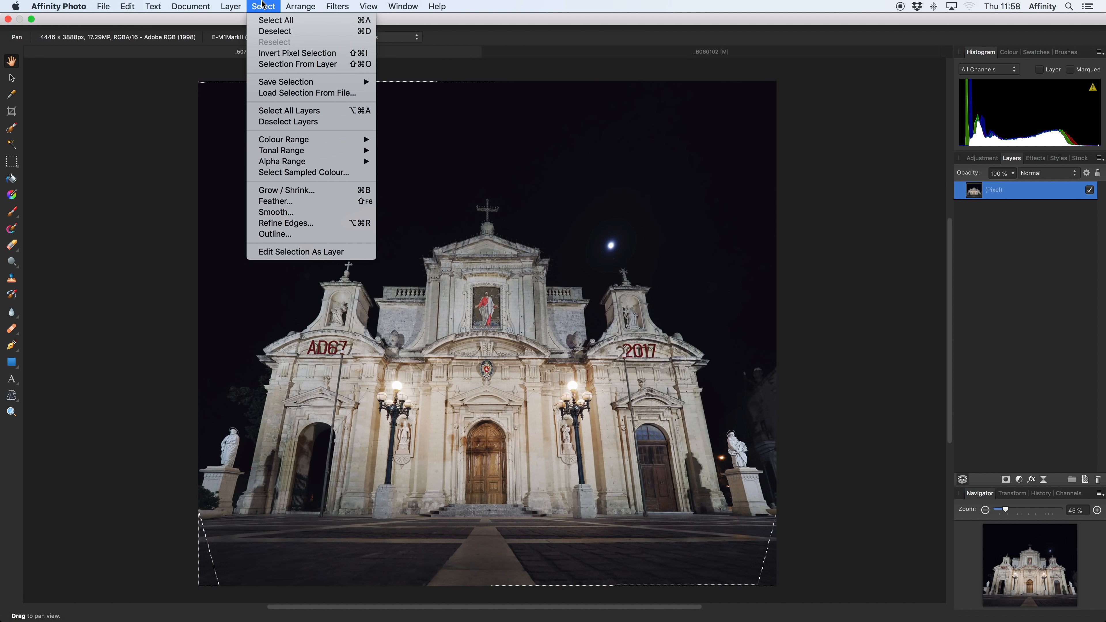
{"action": "left_click", "coordinate": [266, 33]}
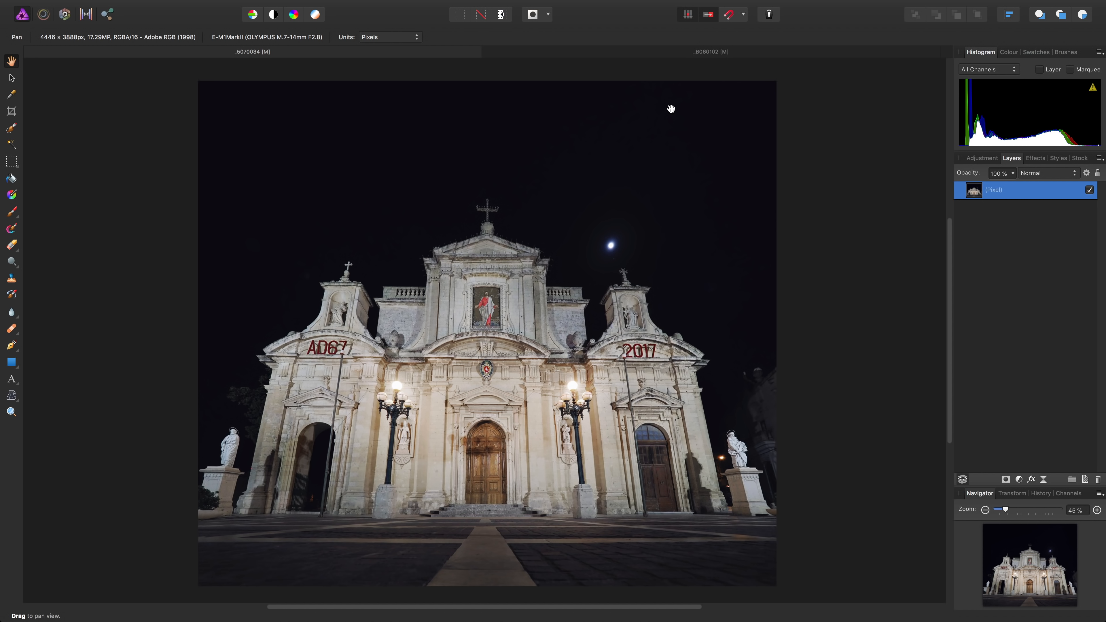
Switch to the other open document with the Stadttheater photo
{"action": "left_click", "coordinate": [704, 52]}
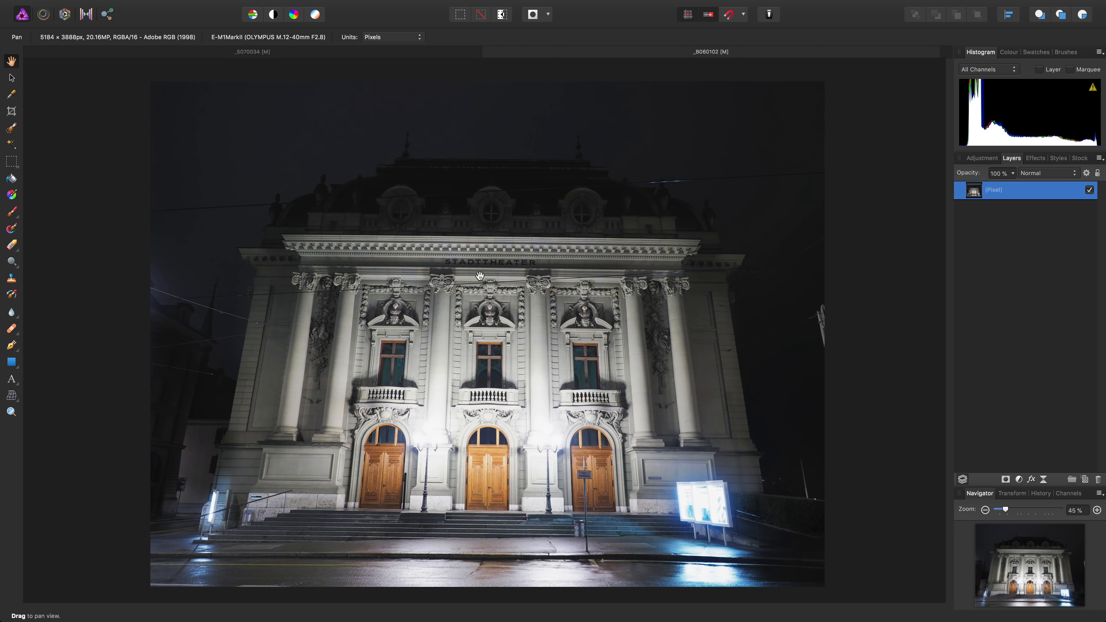
Add a live Perspective filter layer to the Stadttheater photo and hide the filter's grid
{"action": "mouse_move", "coordinate": [366, 4]}
{"action": "left_click", "coordinate": [236, 5]}
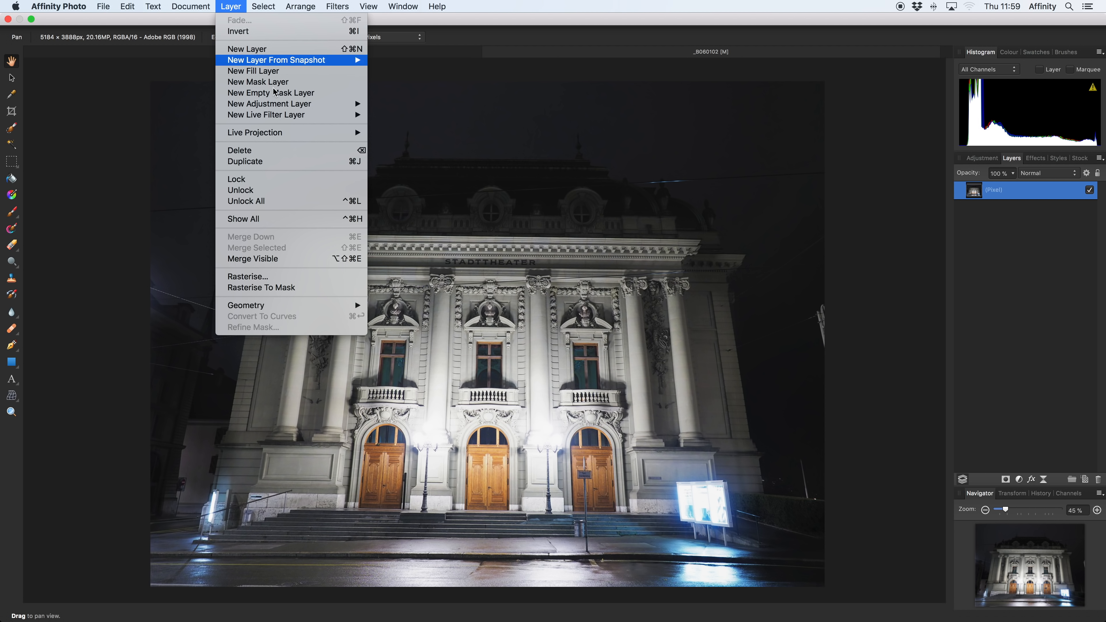
{"action": "mouse_move", "coordinate": [331, 114]}
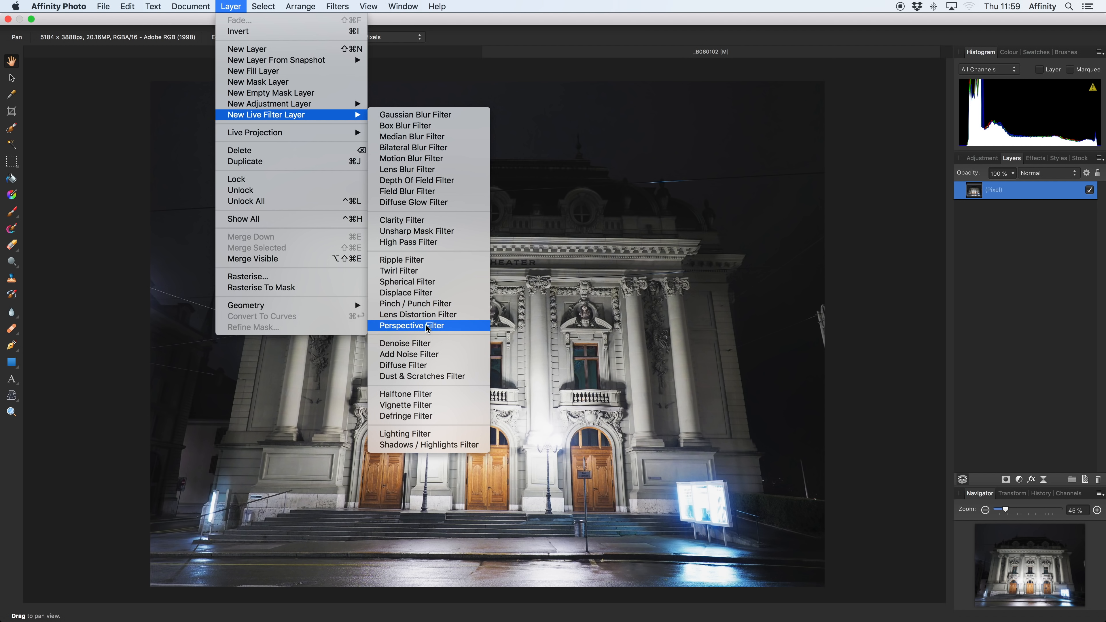
{"action": "left_click", "coordinate": [443, 328]}
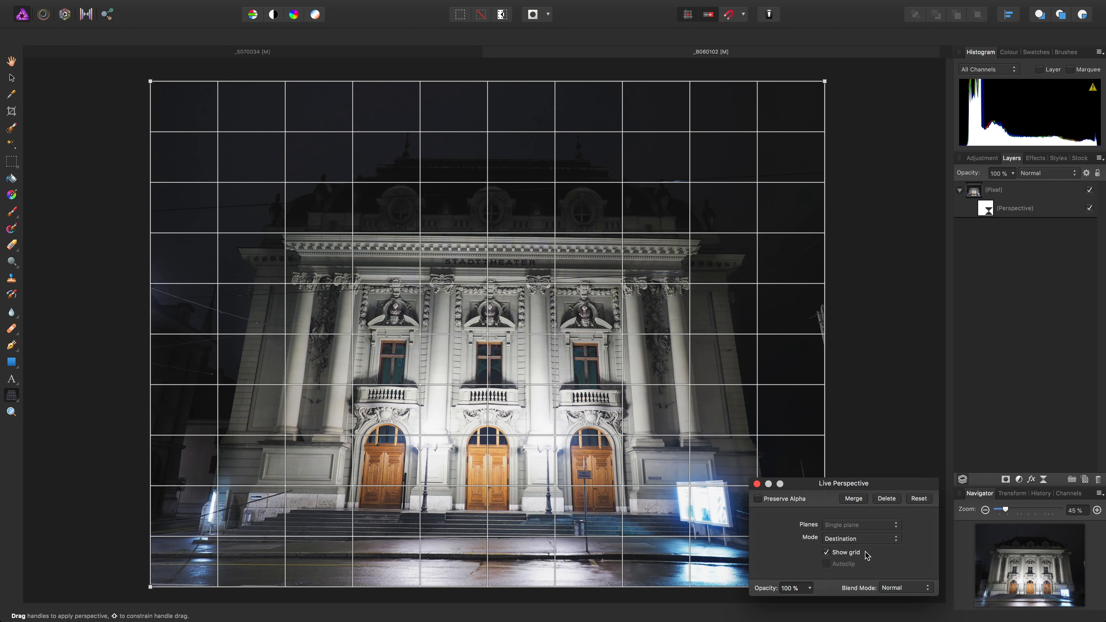
{"action": "left_click", "coordinate": [844, 557]}
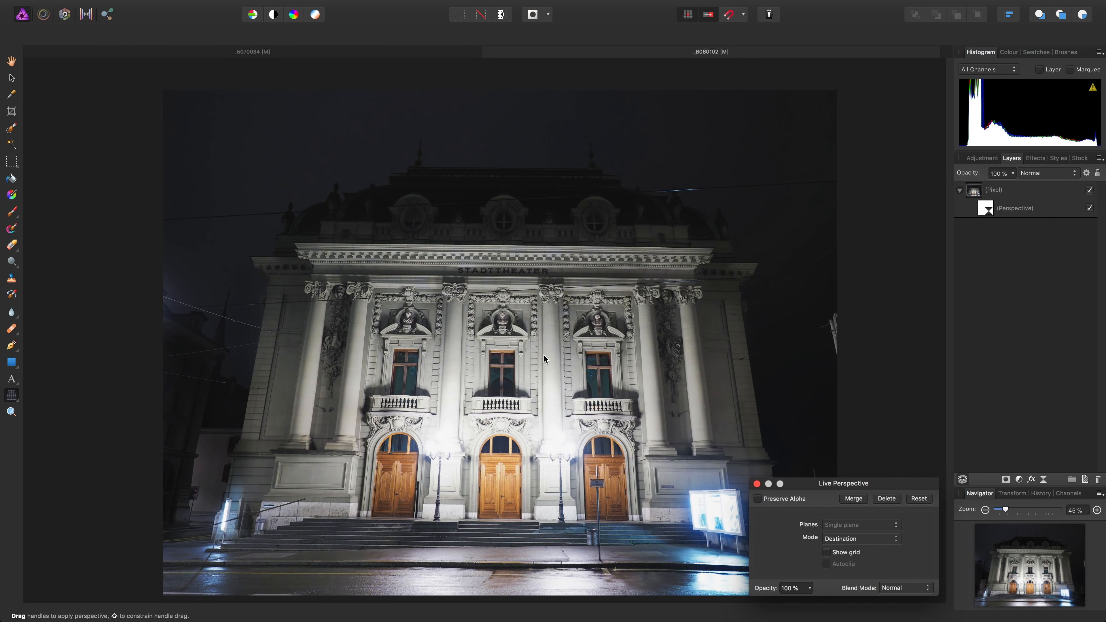
Straighten the theatre's converging verticals by spreading the two upper perspective corners outward and pulling the two lower corners inward
{"action": "scroll", "coordinate": [543, 354], "scroll_direction": "down", "scroll_amount": 3}
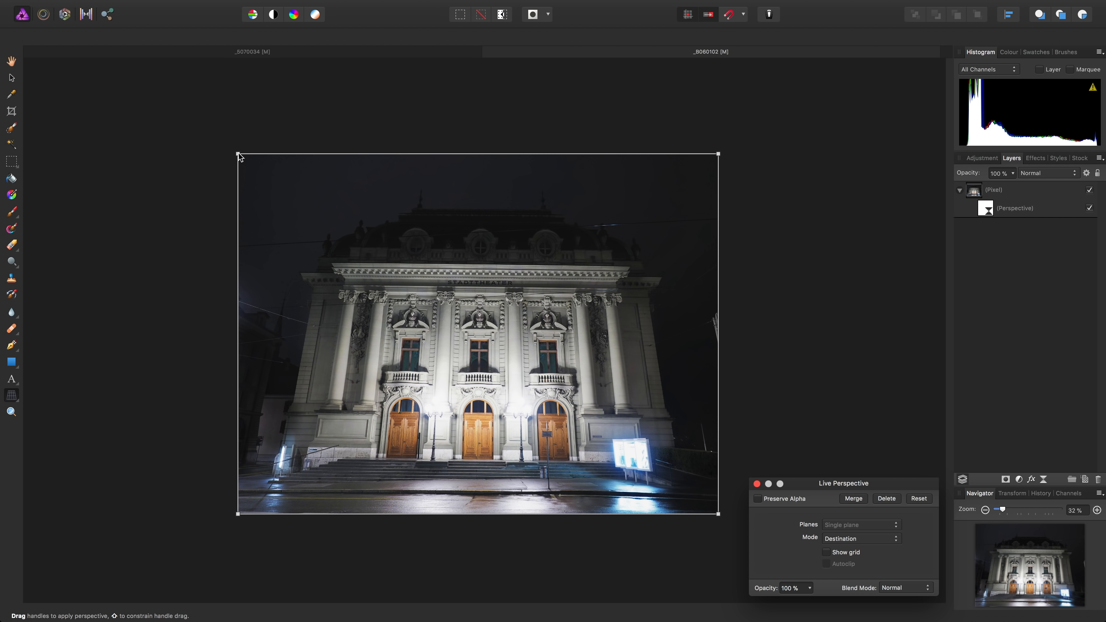
{"action": "left_click_drag", "start_coordinate": [238, 154], "coordinate": [216, 153]}
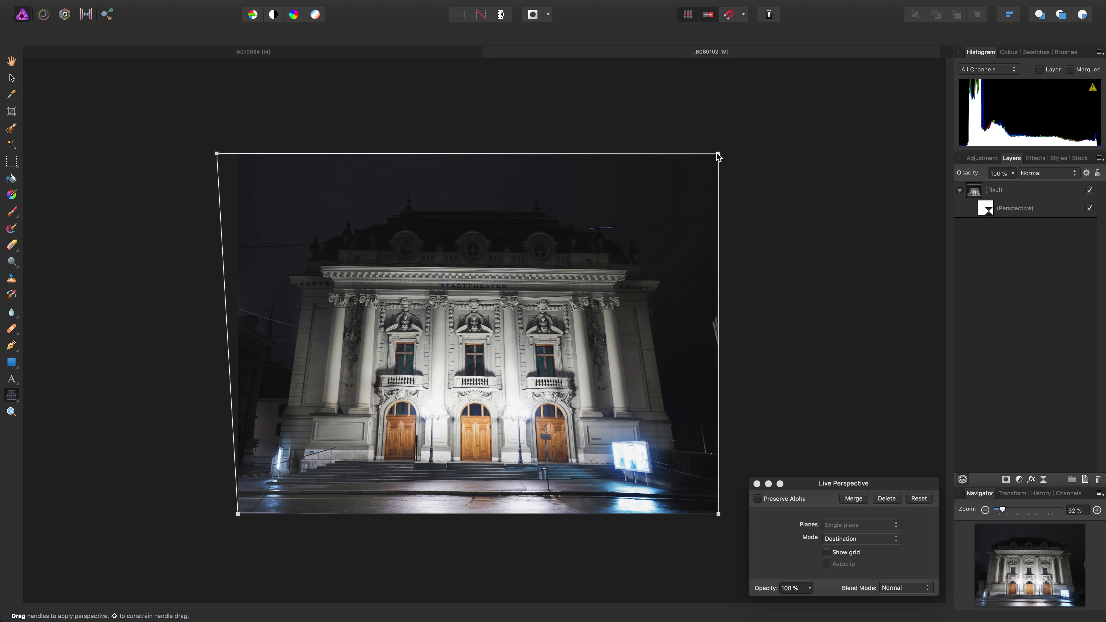
{"action": "left_click_drag", "start_coordinate": [718, 154], "coordinate": [747, 160]}
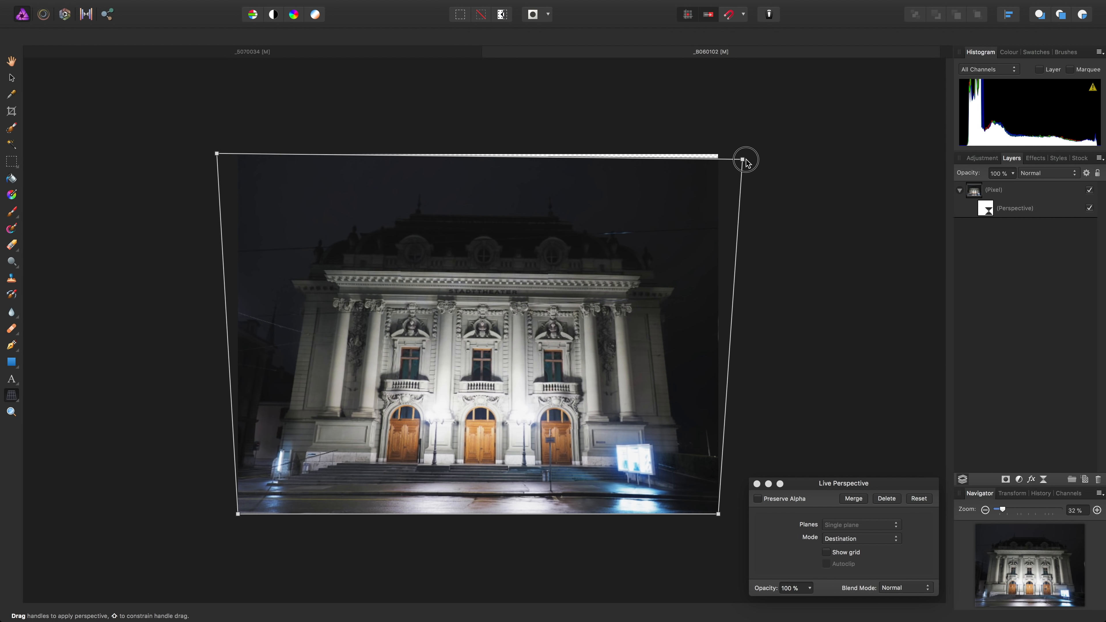
{"action": "left_click_drag", "start_coordinate": [216, 153], "coordinate": [203, 160]}
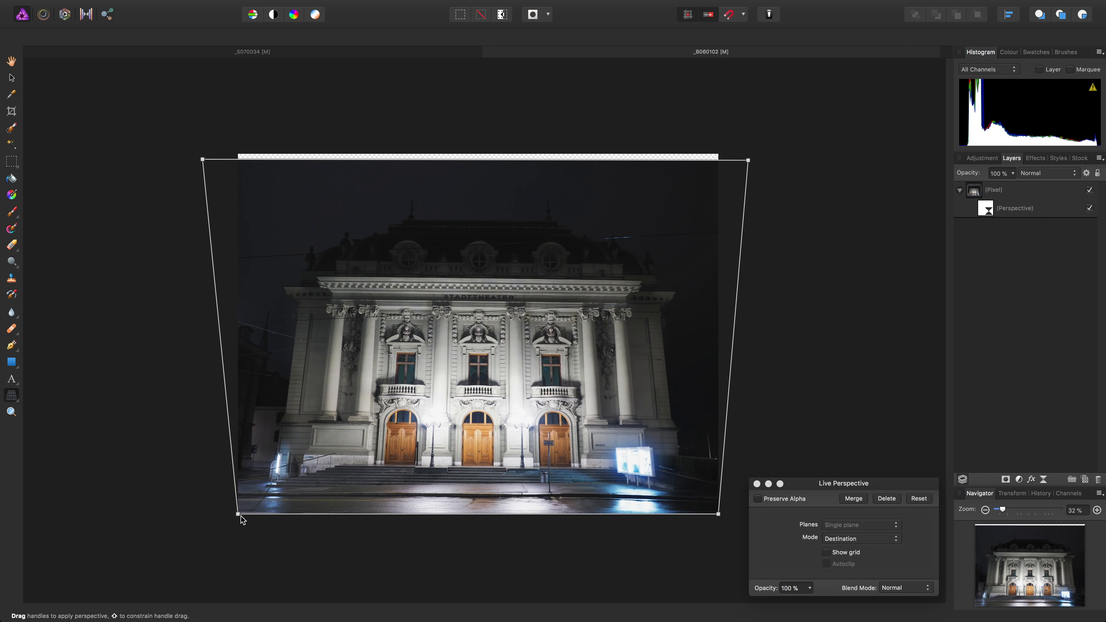
{"action": "mouse_move", "coordinate": [238, 515]}
{"action": "left_mouse_down"}
{"action": "mouse_move", "coordinate": [270, 518]}
{"action": "mouse_move", "coordinate": [255, 517]}
{"action": "left_mouse_up"}
{"action": "left_click_drag", "start_coordinate": [719, 516], "coordinate": [709, 515]}
Refine the perspective by nudging the photo's lower-right corner inward and its upper-left corner outward and down
{"action": "scroll", "coordinate": [473, 435], "scroll_direction": "up", "scroll_amount": 2}
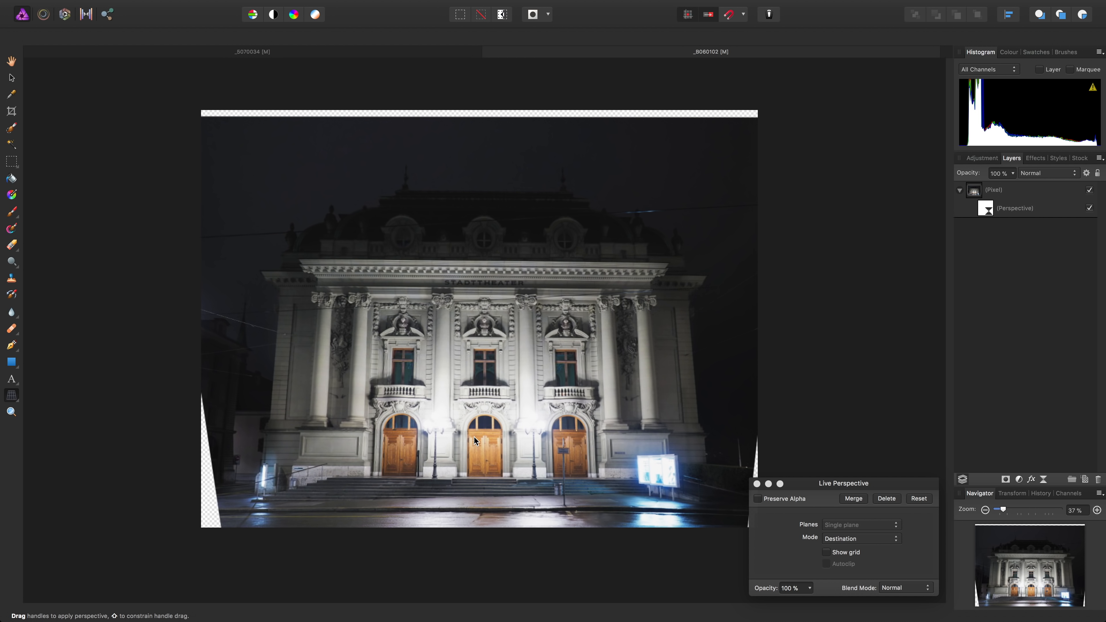
{"action": "left_click_drag", "start_coordinate": [473, 436], "coordinate": [464, 451]}
{"action": "left_click_drag", "start_coordinate": [829, 484], "coordinate": [910, 472]}
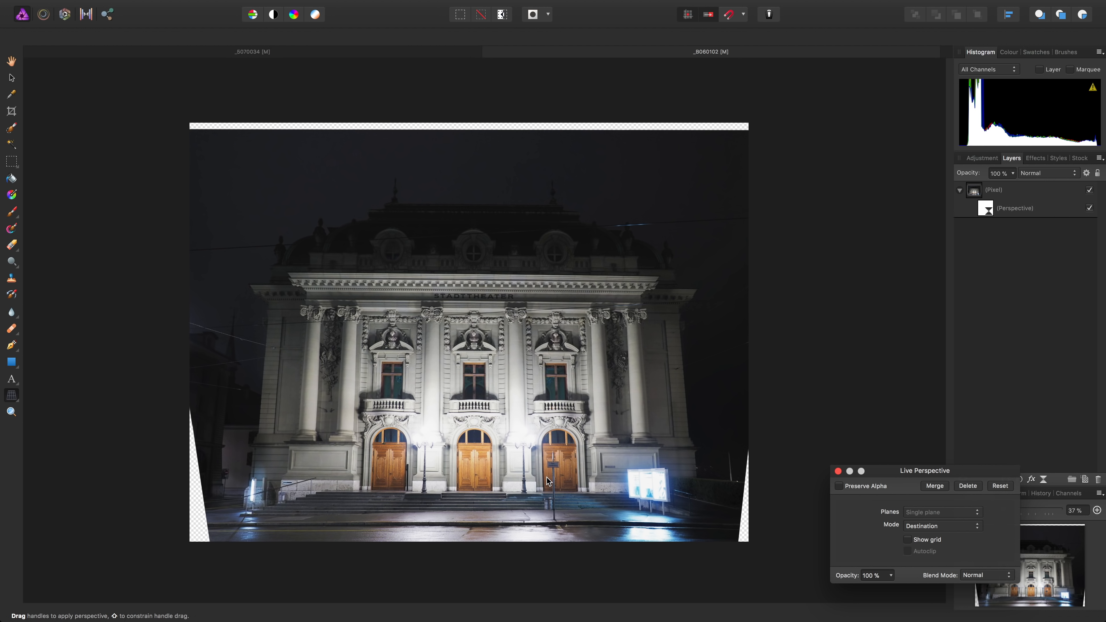
{"action": "scroll", "coordinate": [546, 477], "scroll_direction": "up", "scroll_amount": 1}
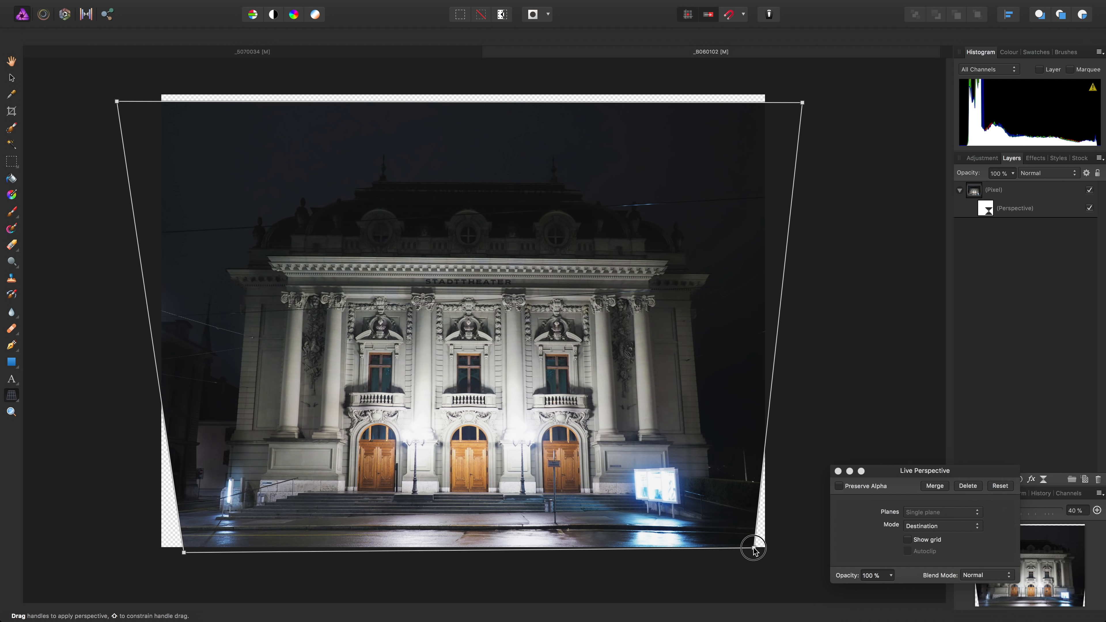
{"action": "left_click_drag", "start_coordinate": [753, 547], "coordinate": [746, 548]}
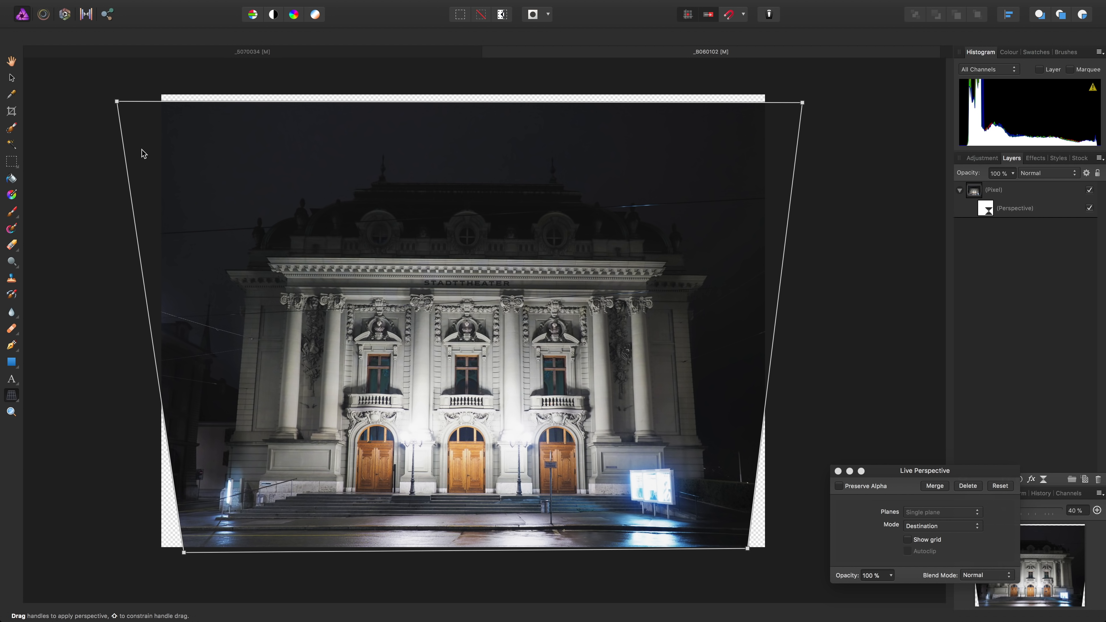
{"action": "left_click_drag", "start_coordinate": [117, 101], "coordinate": [107, 115]}
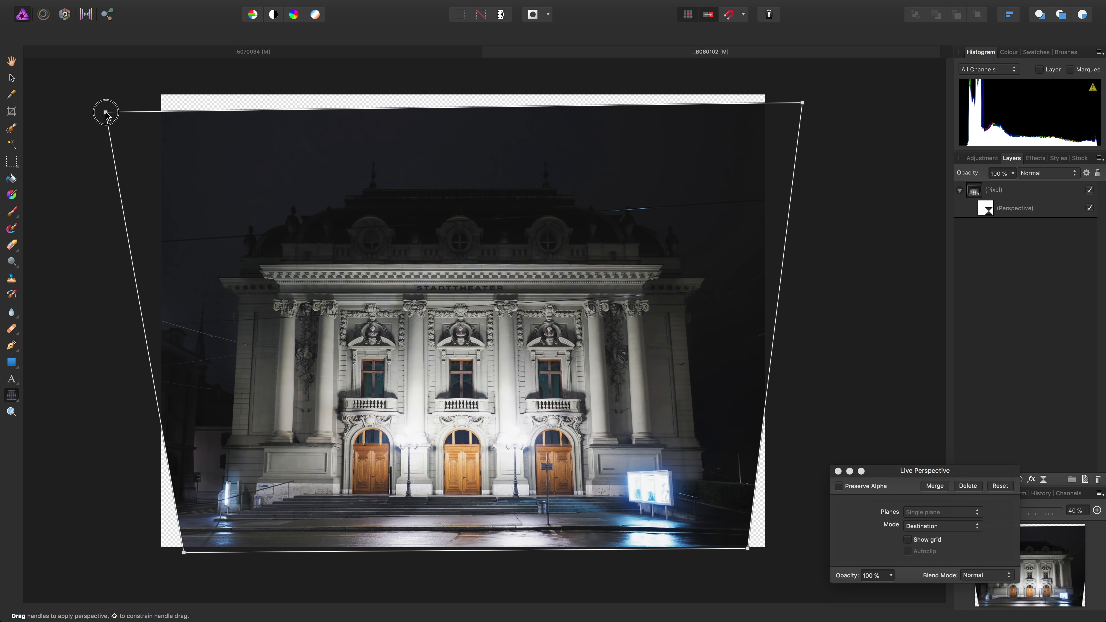
{"action": "scroll", "coordinate": [378, 241], "scroll_direction": "left", "scroll_amount": 2}
{"action": "scroll", "coordinate": [377, 242], "scroll_direction": "up", "scroll_amount": 1}
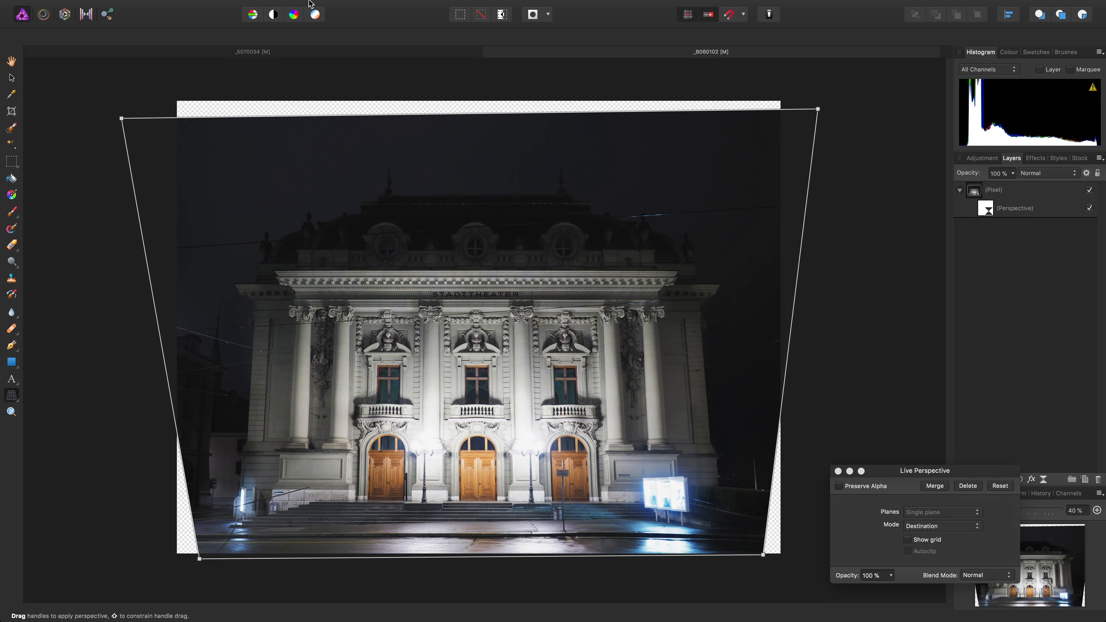
Show the document grid to check the facade's alignment, and hide it again
{"action": "mouse_move", "coordinate": [292, 4]}
{"action": "left_click", "coordinate": [367, 6]}
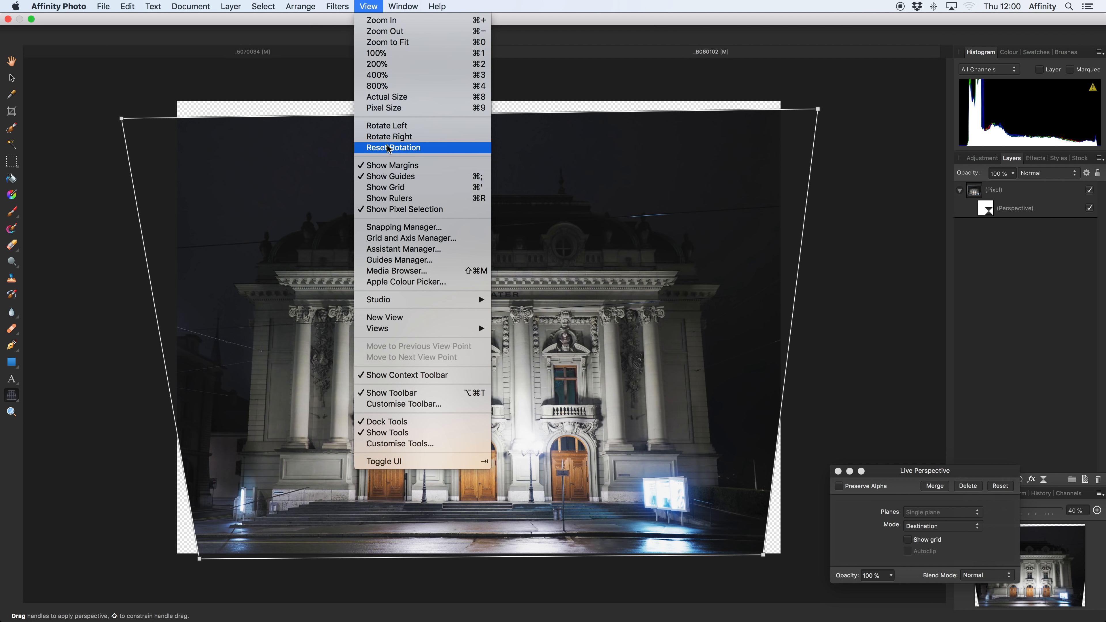
{"action": "left_click", "coordinate": [399, 185]}
{"action": "scroll", "coordinate": [448, 313], "scroll_direction": "up", "scroll_amount": 2}
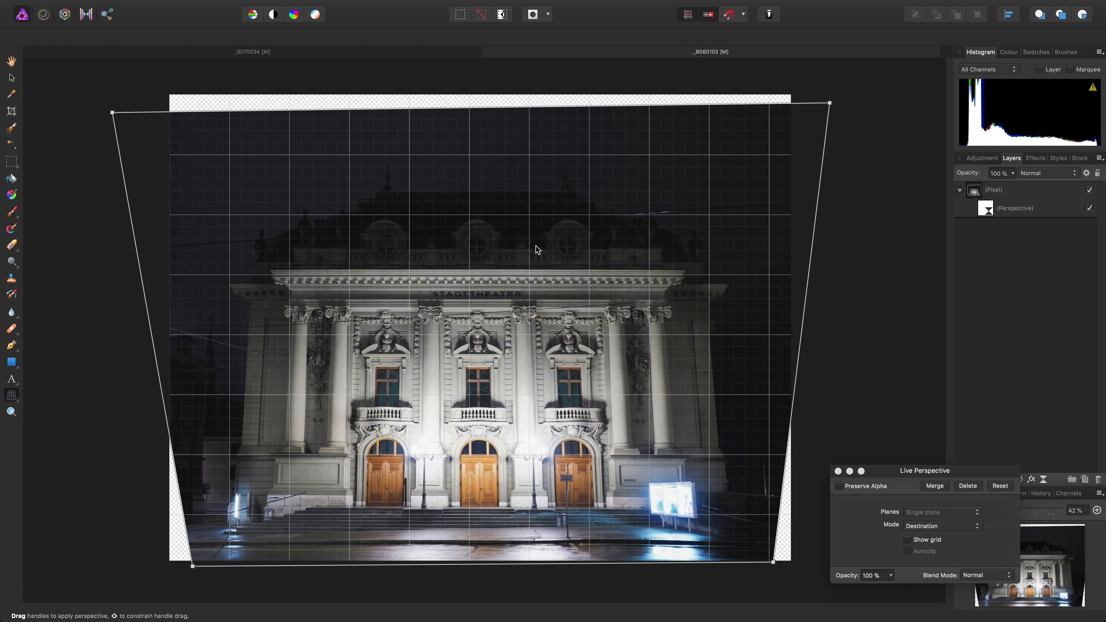
{"action": "mouse_move", "coordinate": [271, 6]}
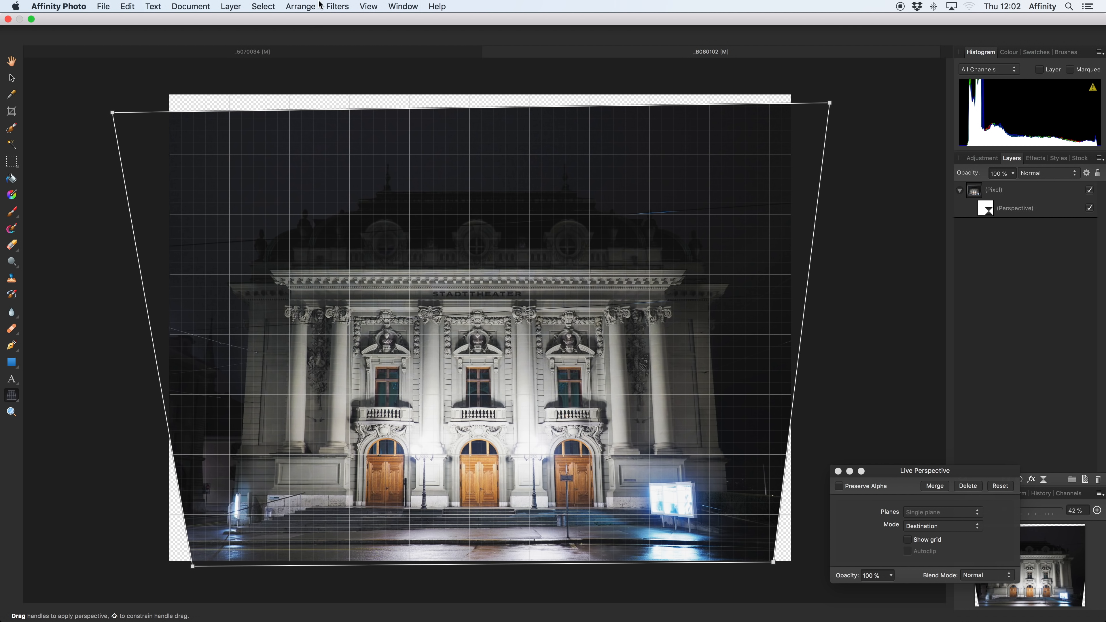
{"action": "left_click", "coordinate": [368, 6]}
{"action": "left_click", "coordinate": [385, 187]}
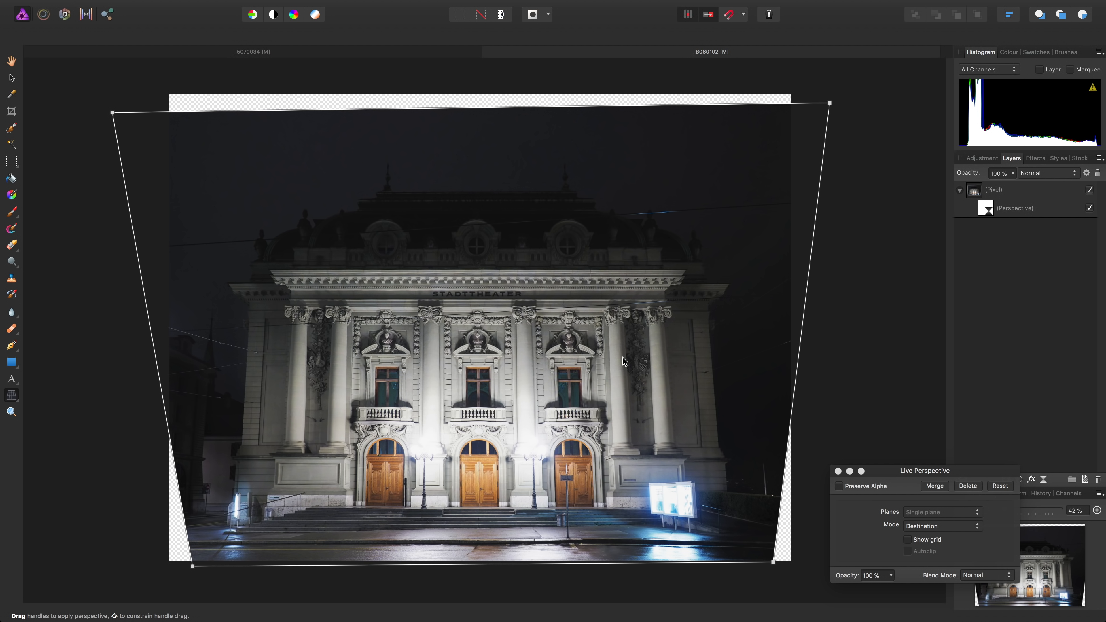
Close the perspective settings and crop the photo to about 4819 × 3859 px, trimming the transparent side edges and a sliver off the lower edge
{"action": "left_click", "coordinate": [837, 471]}
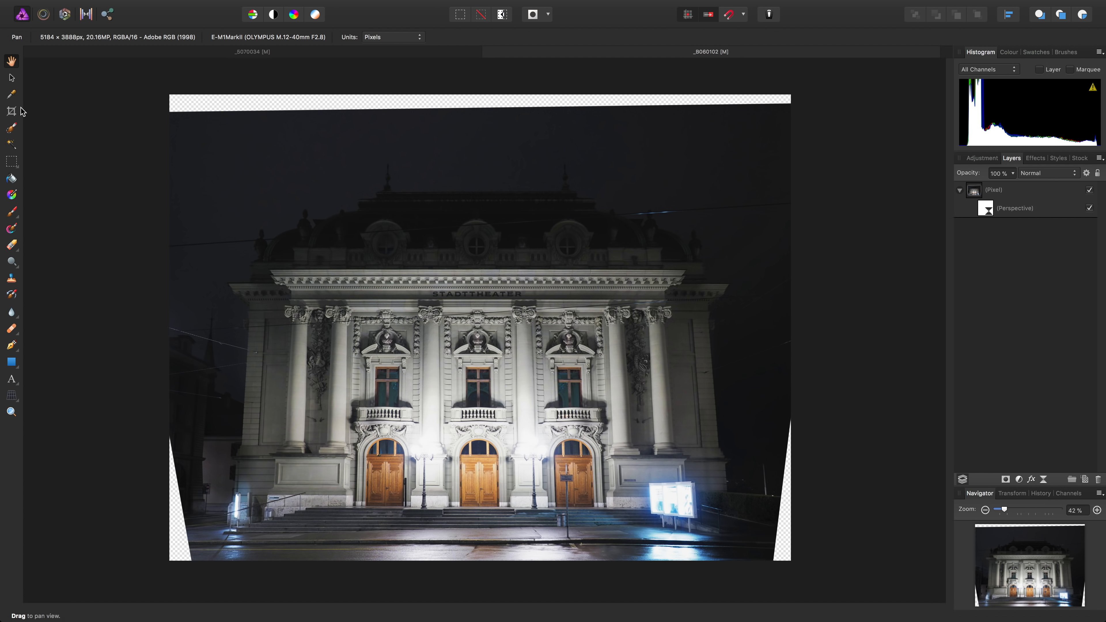
{"action": "left_click", "coordinate": [11, 111]}
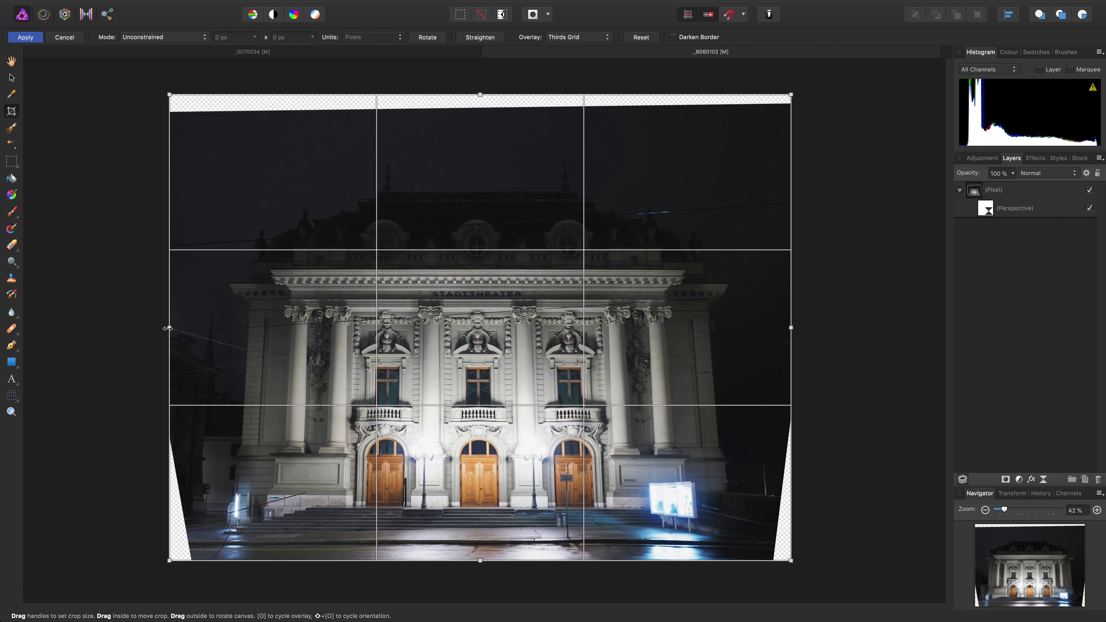
{"action": "left_click_drag", "start_coordinate": [167, 328], "coordinate": [193, 327]}
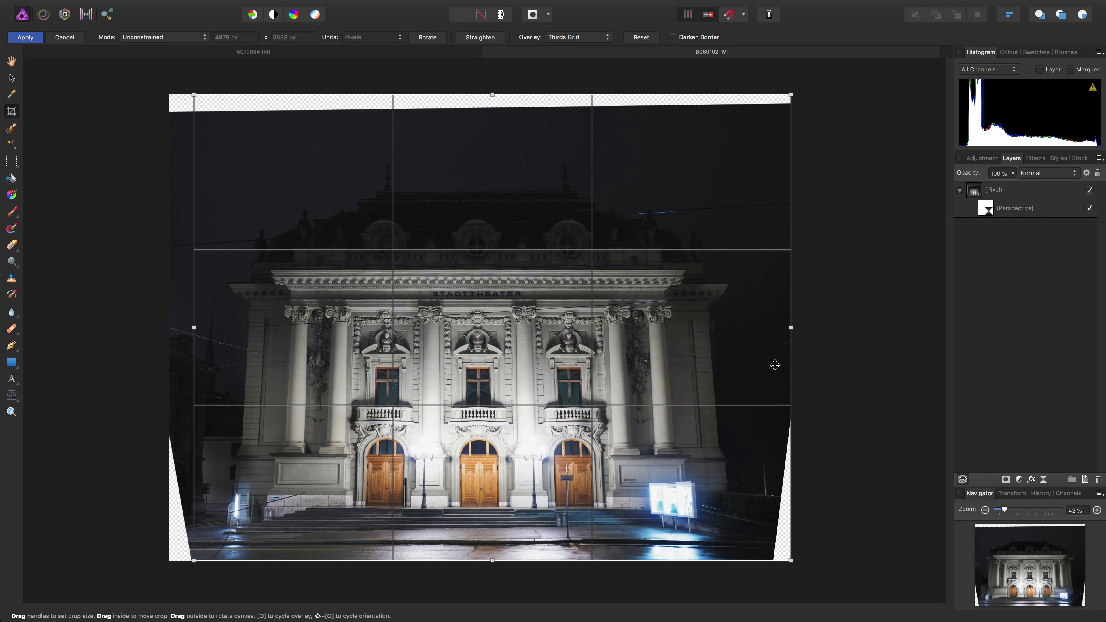
{"action": "left_click_drag", "start_coordinate": [790, 327], "coordinate": [771, 327]}
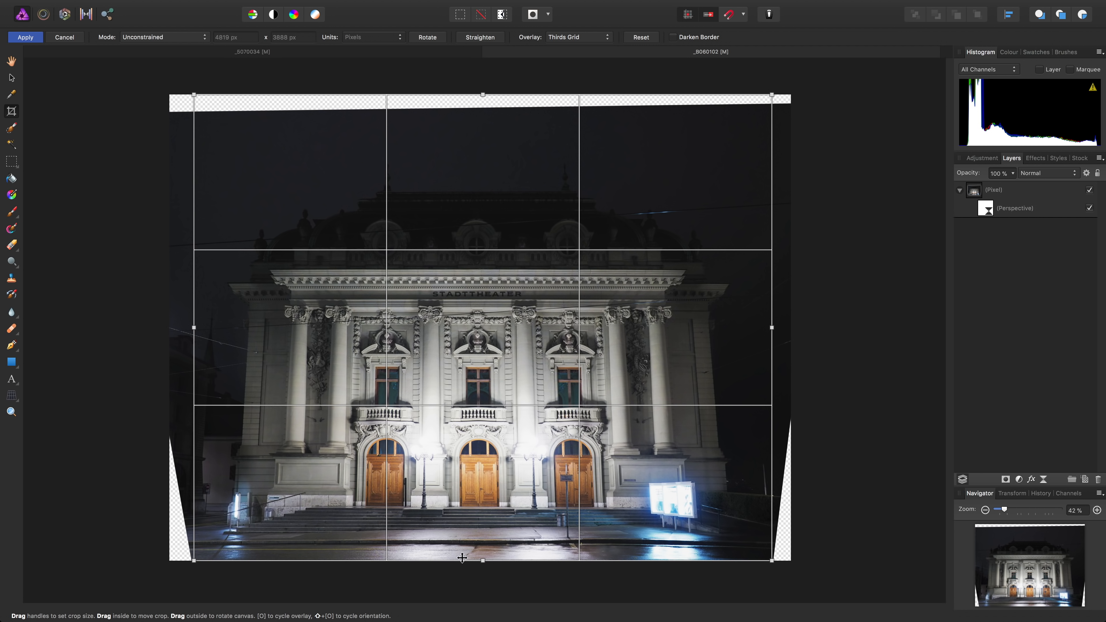
{"action": "left_click_drag", "start_coordinate": [482, 561], "coordinate": [482, 557]}
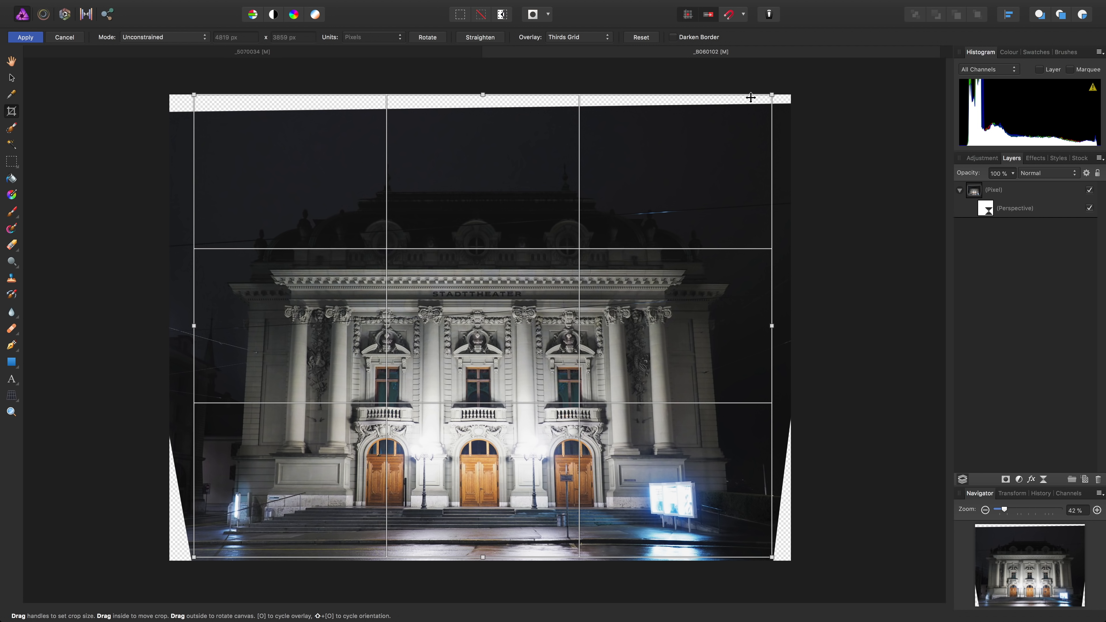
{"action": "left_click", "coordinate": [26, 37]}
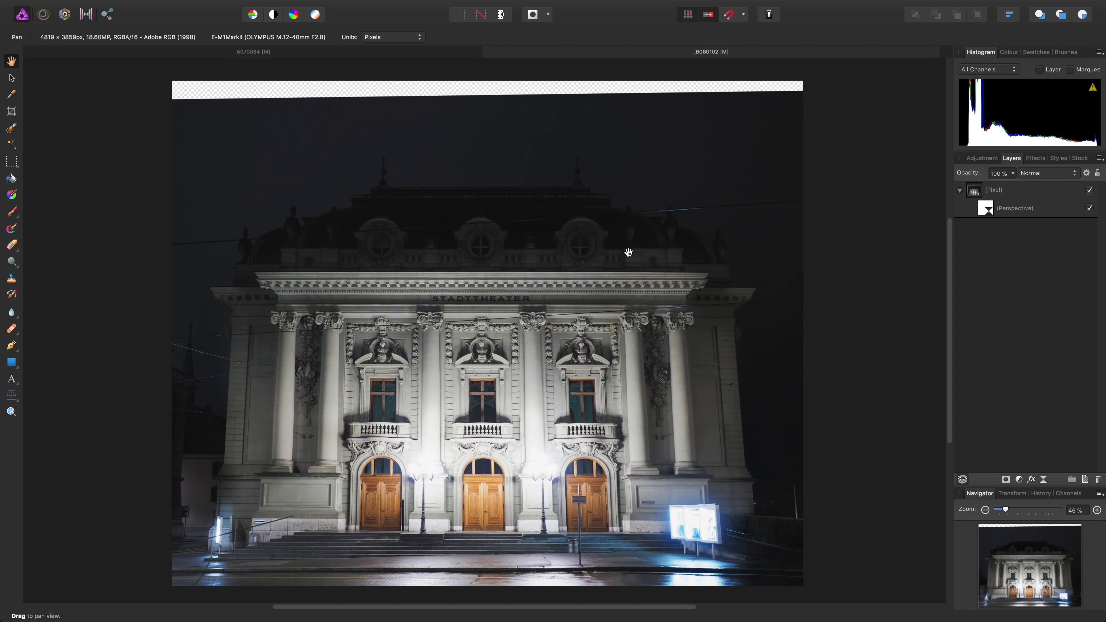
Add a new pixel layer and set the Inpainting Brush to 300 px width, working on Current Layer & Below
{"action": "left_click", "coordinate": [1085, 479]}
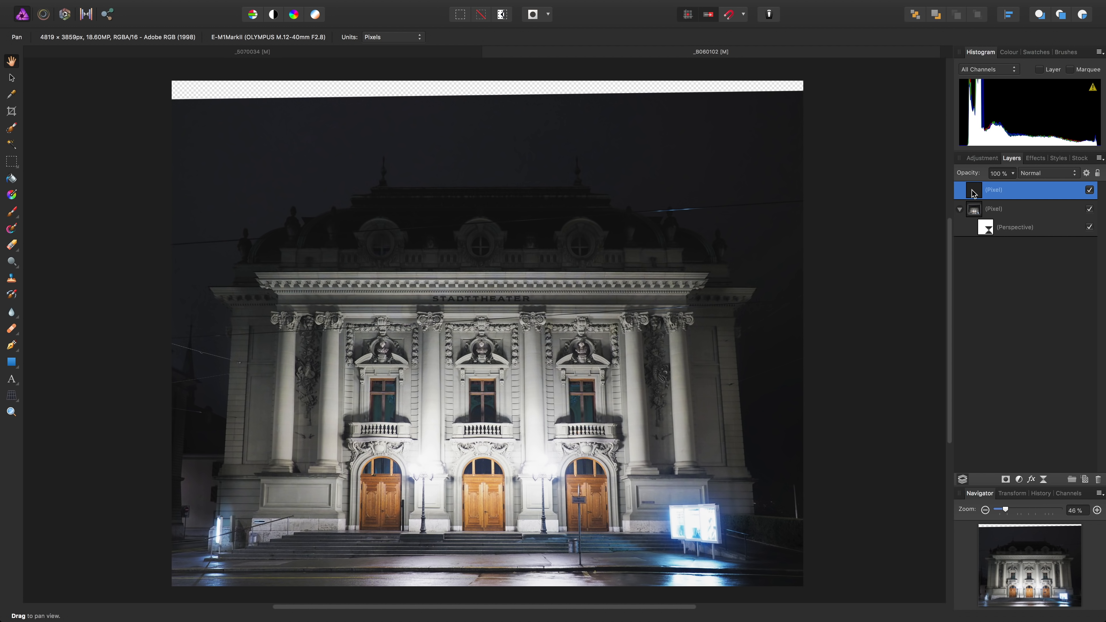
{"action": "left_click", "coordinate": [14, 330]}
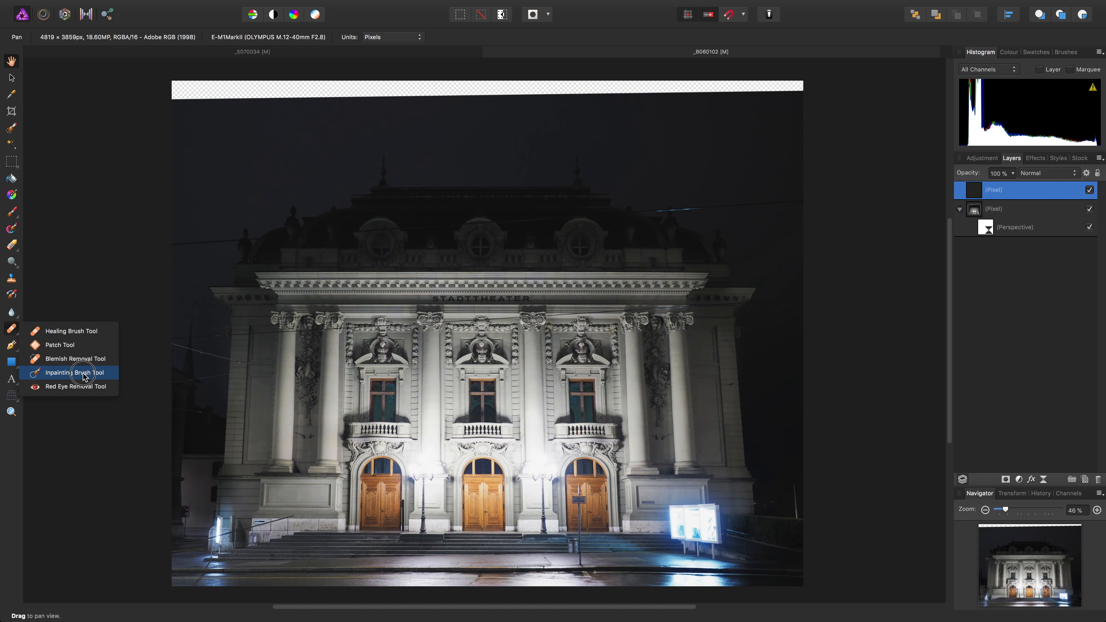
{"action": "left_click", "coordinate": [84, 377]}
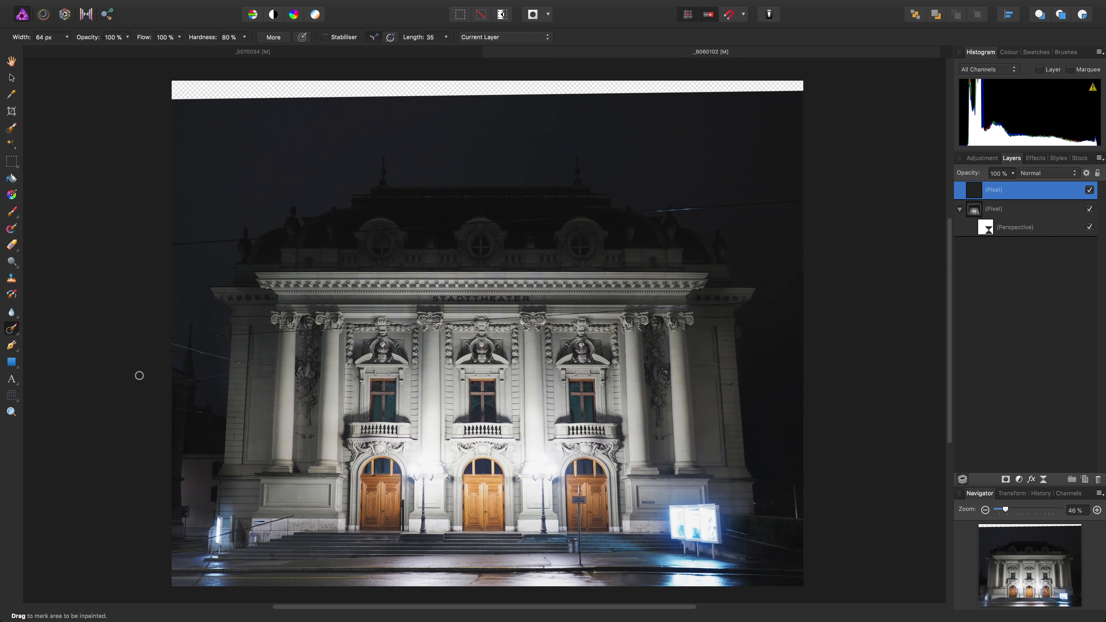
{"action": "left_click", "coordinate": [66, 37]}
{"action": "mouse_move", "coordinate": [67, 47]}
{"action": "left_mouse_down"}
{"action": "mouse_move", "coordinate": [86, 52]}
{"action": "mouse_move", "coordinate": [73, 52]}
{"action": "left_mouse_up"}
{"action": "left_click", "coordinate": [67, 38]}
{"action": "left_click", "coordinate": [511, 39]}
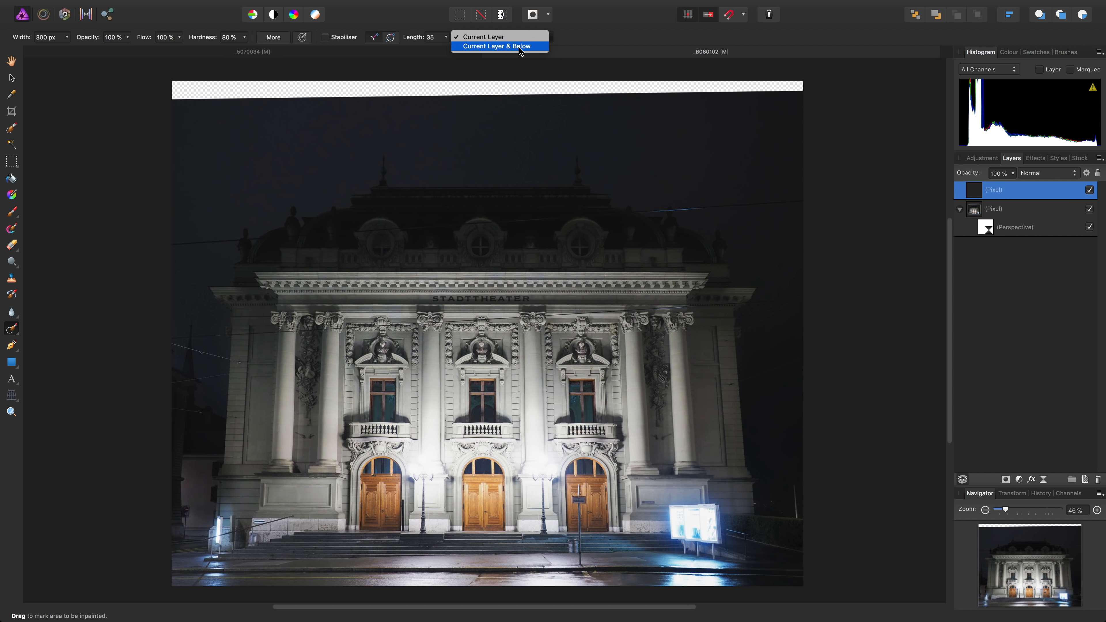
{"action": "left_click", "coordinate": [520, 48]}
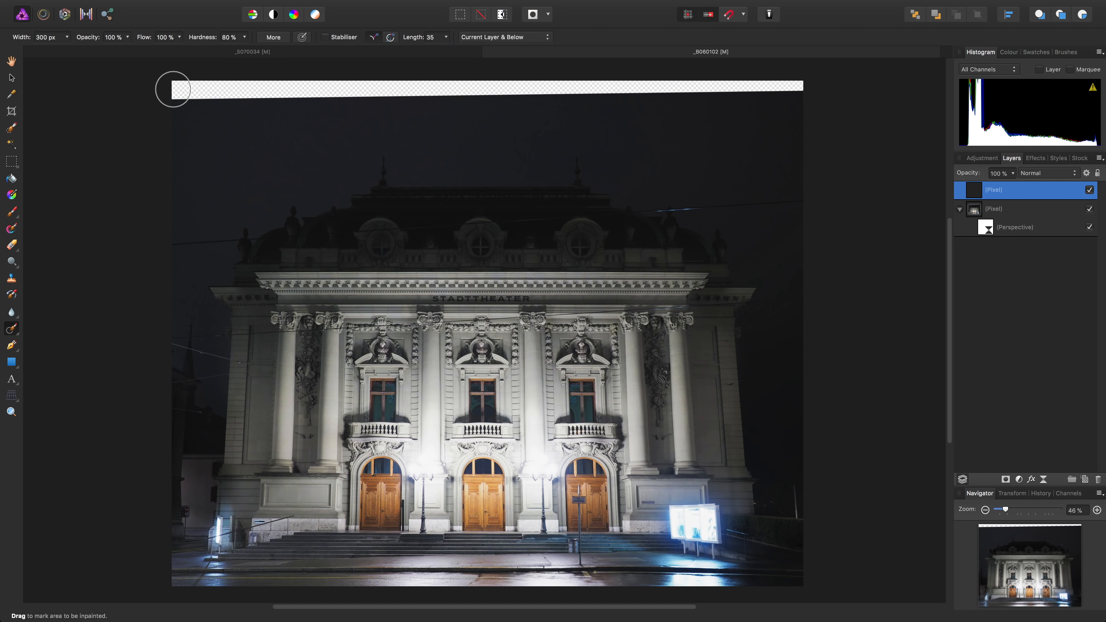
Inpaint the transparent strip along the photo's upper edge on the new layer, and toggle that layer's visibility to compare
{"action": "mouse_move", "coordinate": [173, 90]}
{"action": "left_mouse_down"}
{"action": "mouse_move", "coordinate": [209, 88]}
{"action": "mouse_move", "coordinate": [161, 91]}
{"action": "mouse_move", "coordinate": [227, 81]}
{"action": "mouse_move", "coordinate": [807, 82]}
{"action": "left_mouse_up"}
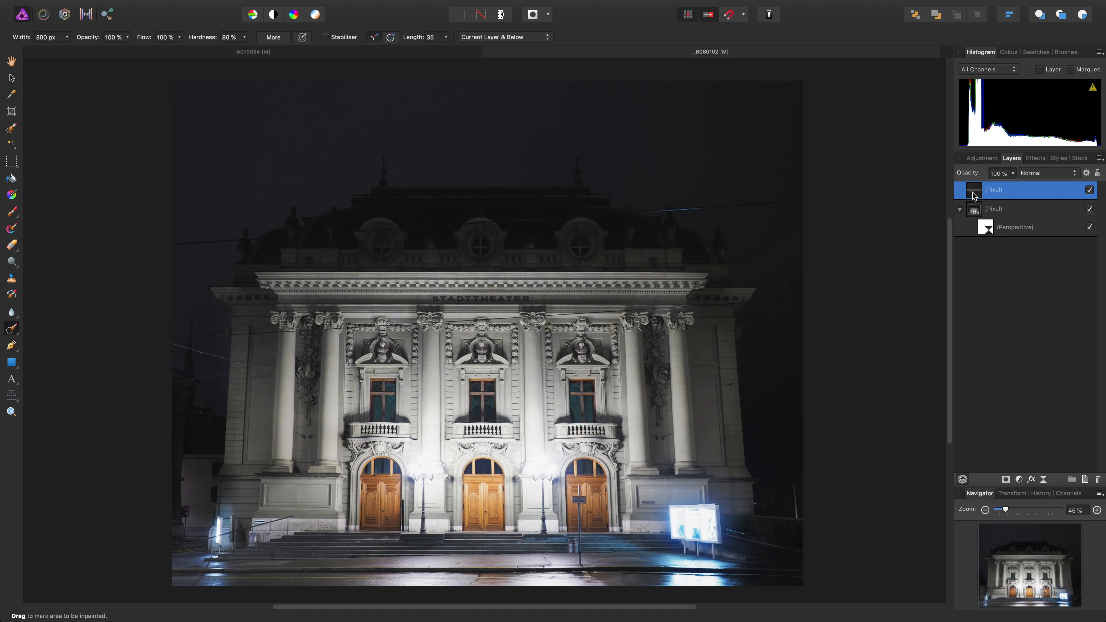
{"action": "left_click", "coordinate": [1089, 190]}
{"action": "left_click", "coordinate": [1089, 190]}
{"action": "left_click", "coordinate": [1089, 190]}
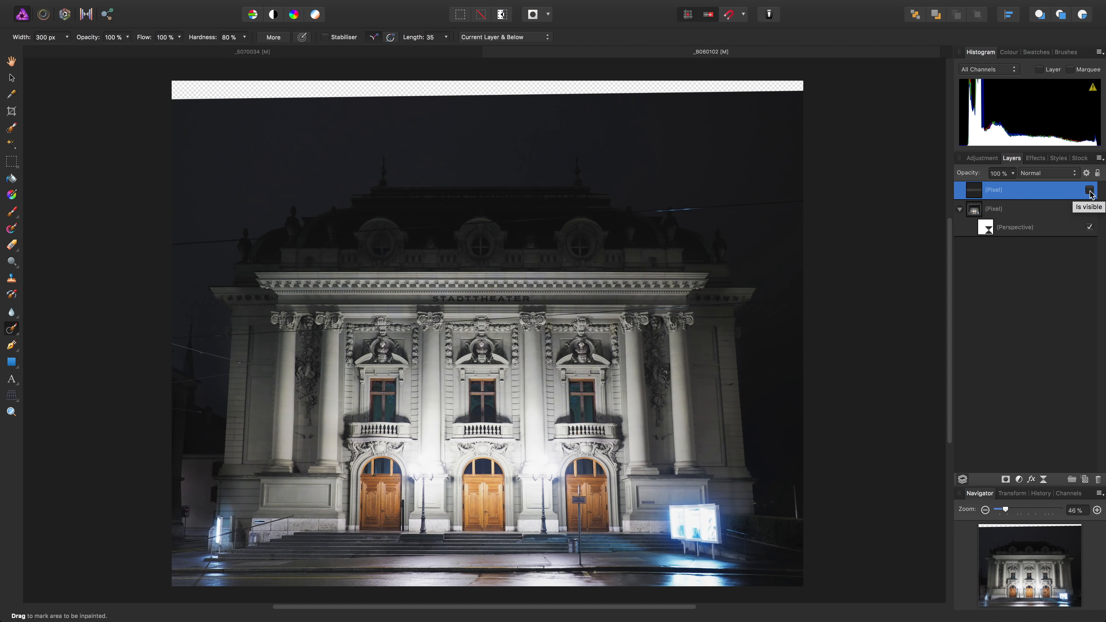
{"action": "left_click", "coordinate": [1089, 190]}
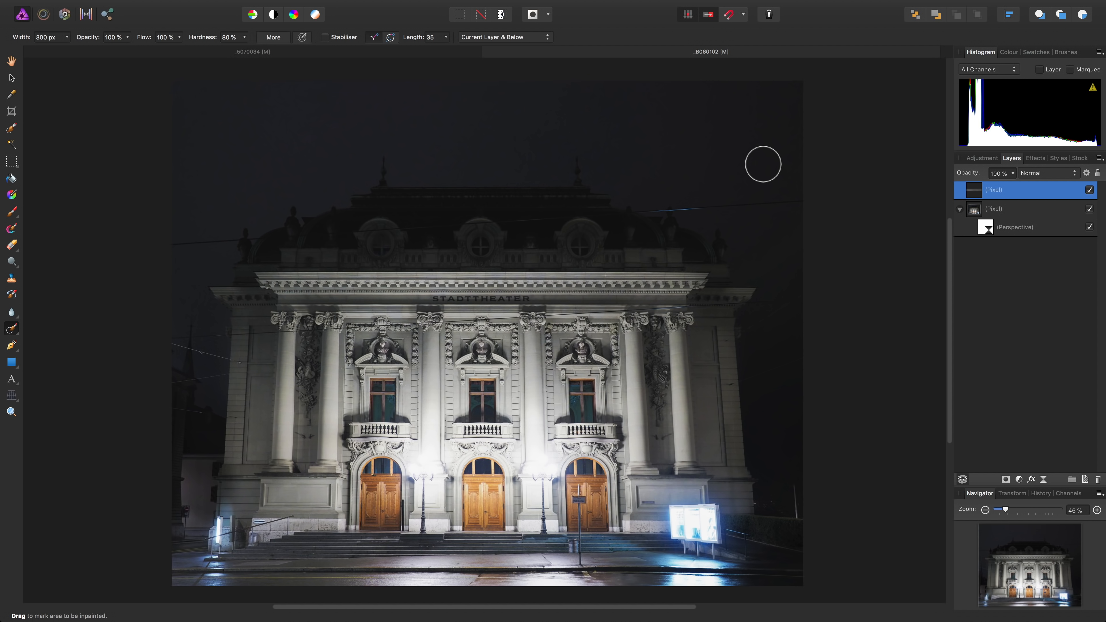
Reopen the live Perspective filter's settings to review the correction, and close them
{"action": "double_click", "coordinate": [986, 226]}
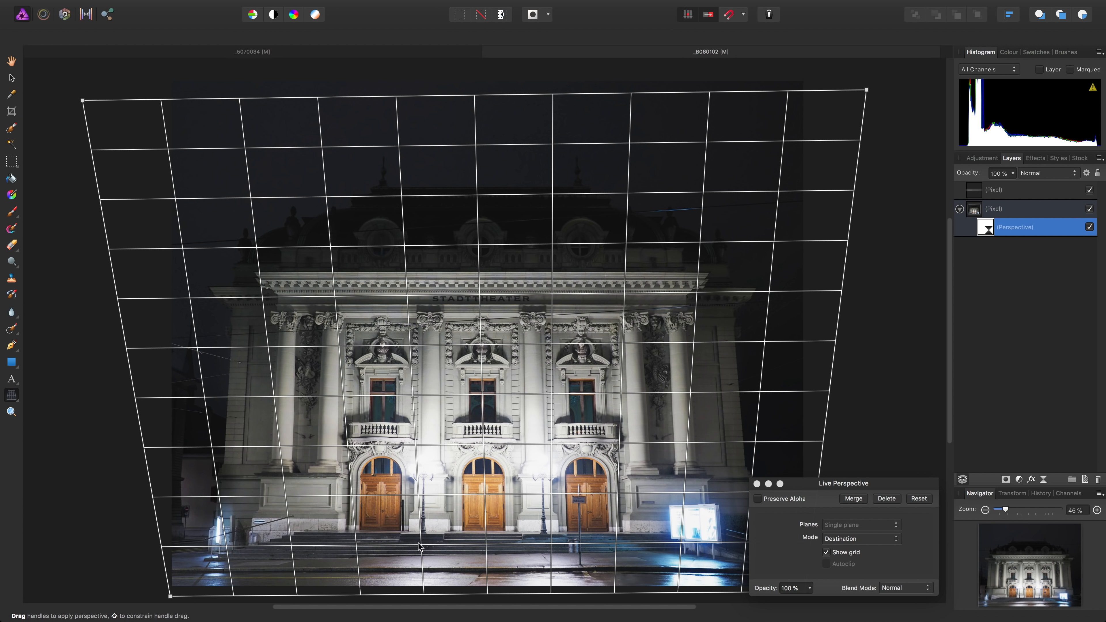
{"action": "left_click", "coordinate": [756, 484]}
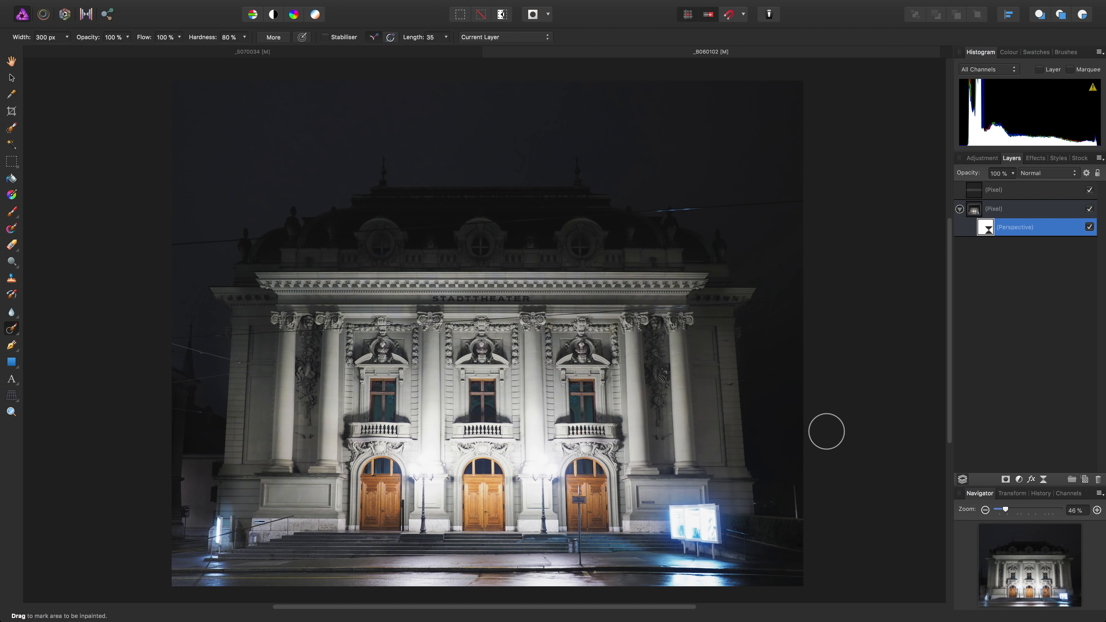